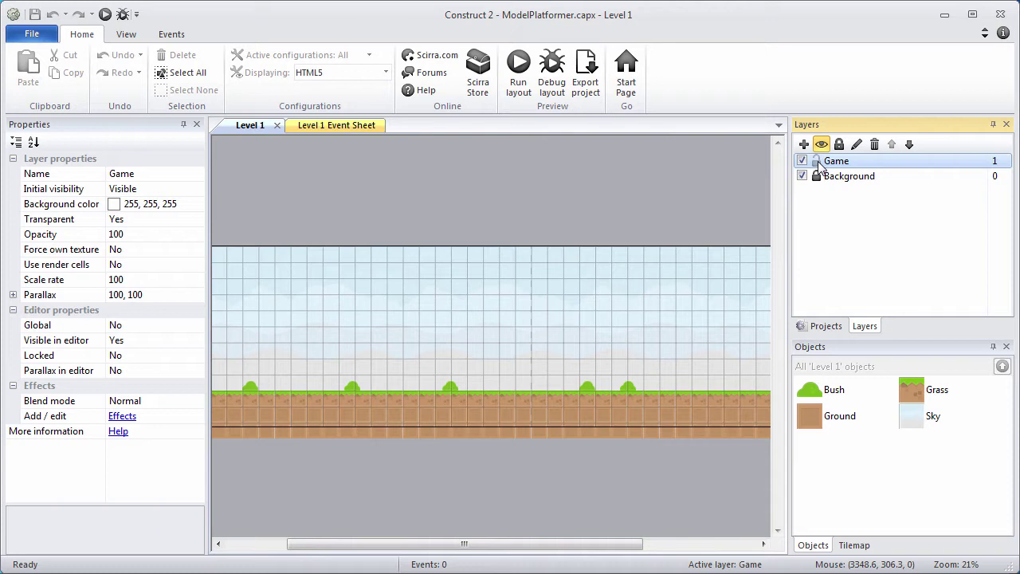
- Insert a new Sprite object named Player and place it in the sky area of the Level 1 layout
left_click(824, 326)
right_click(869, 215)
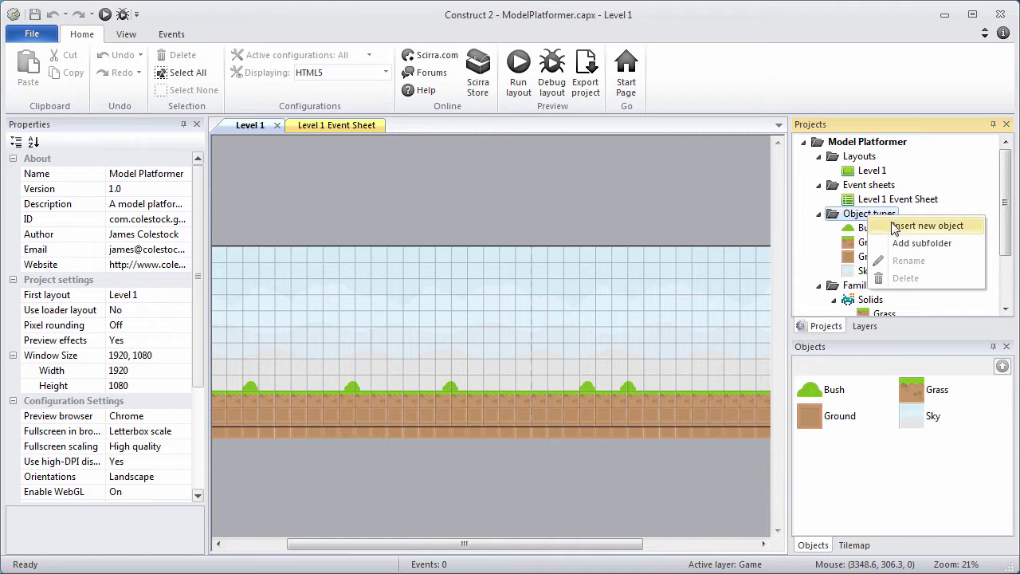
left_click(894, 227)
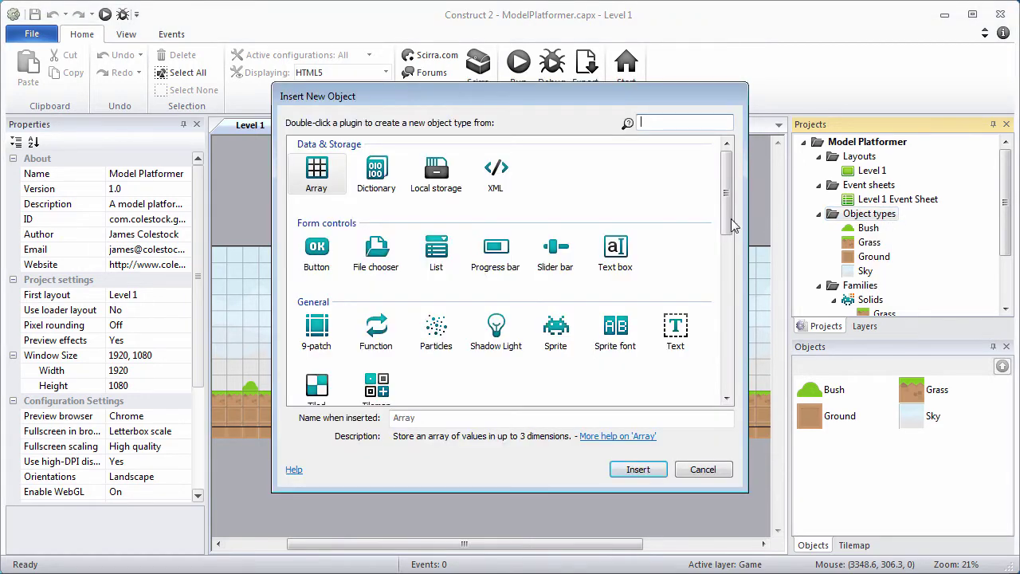
left_click(562, 339)
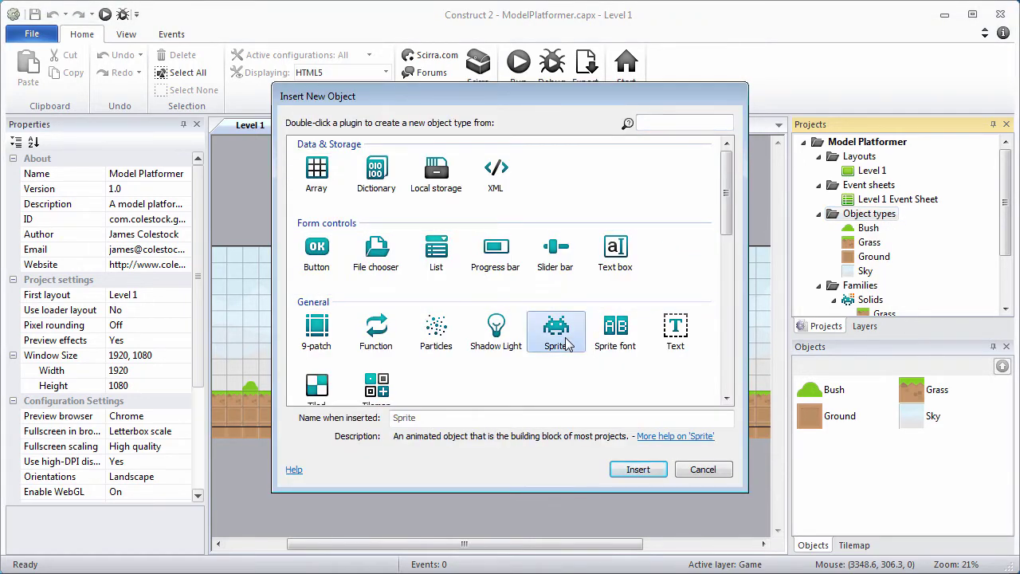
left_click(469, 422)
type("P")
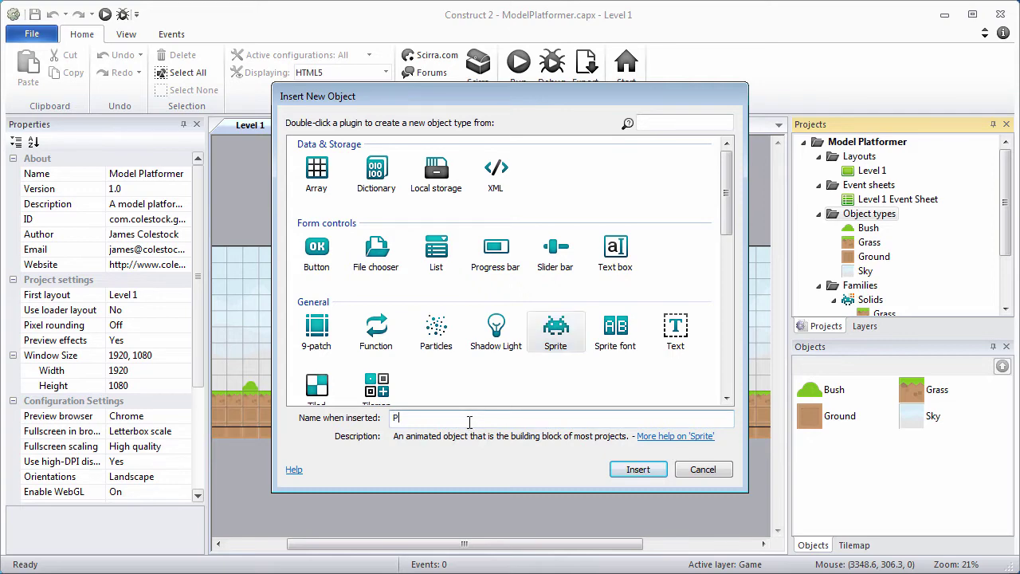
type("layer")
key("Return")
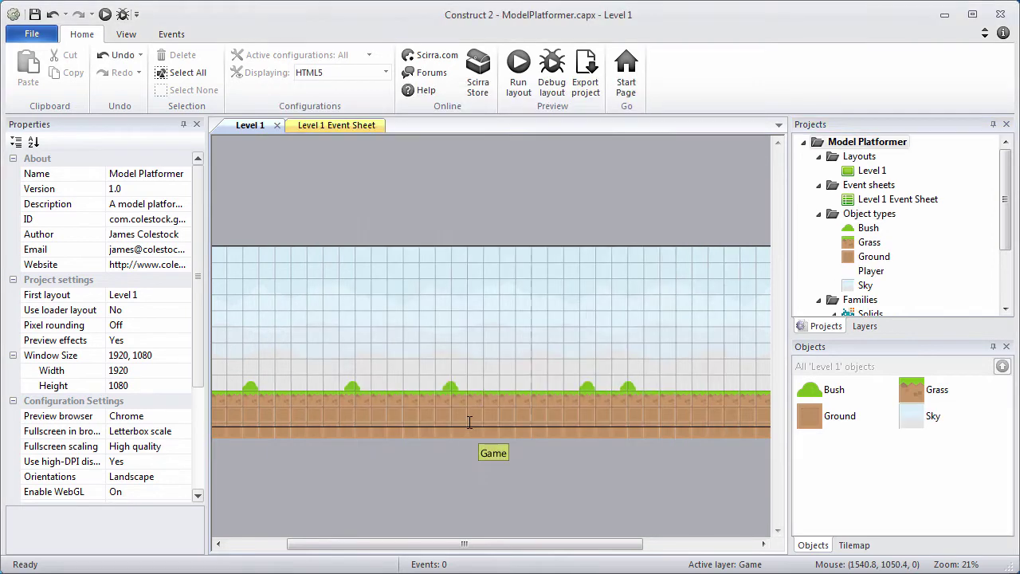
left_click(363, 296)
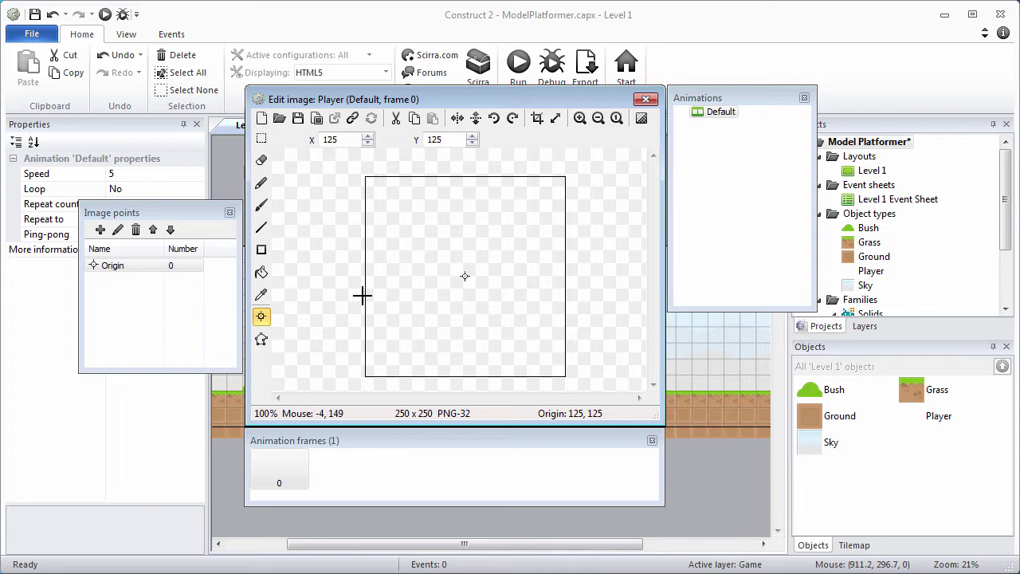
- Resize the Player sprite's image canvas to 85 pixels wide and 117 pixels high
left_click(556, 119)
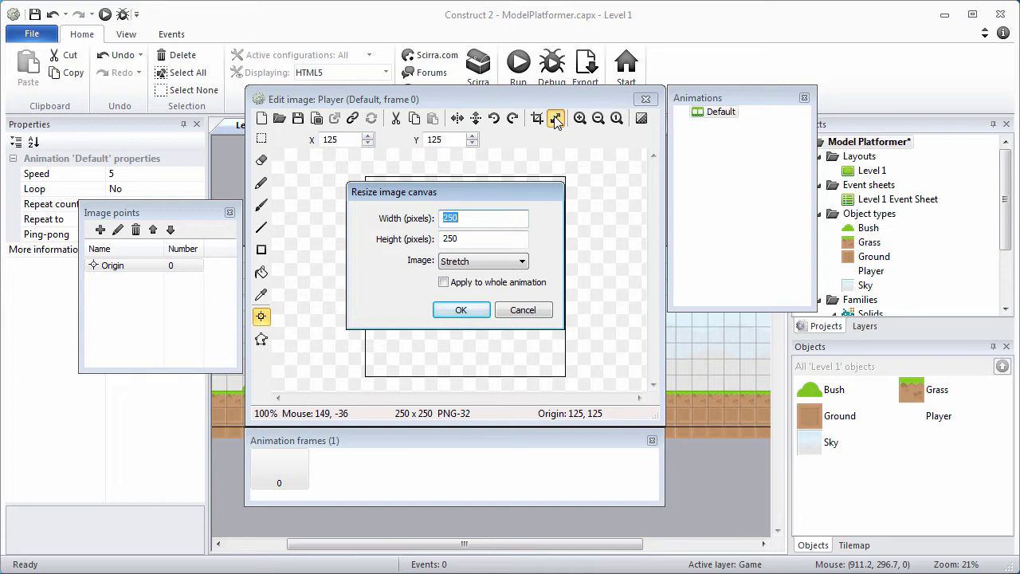
type("85")
key("Tab")
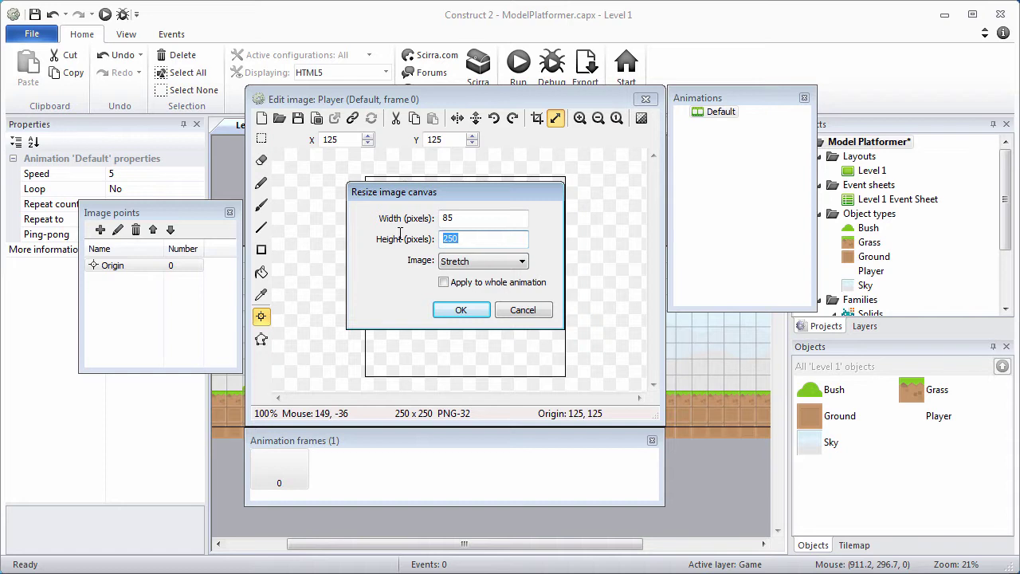
type("117")
left_click(473, 312)
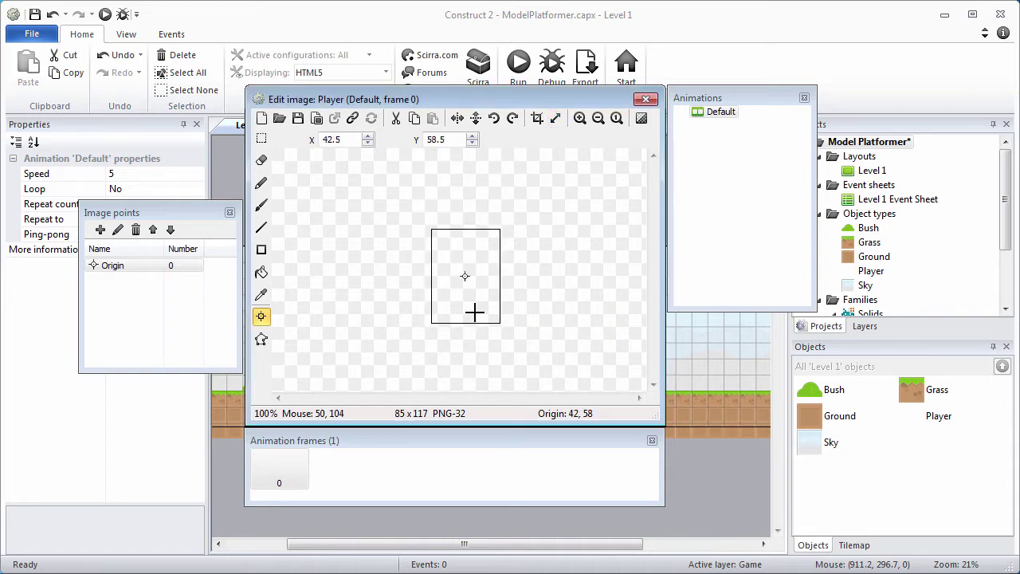
- Fill the whole Player image with the colour red 111, green 196, blue 169
left_click(580, 118)
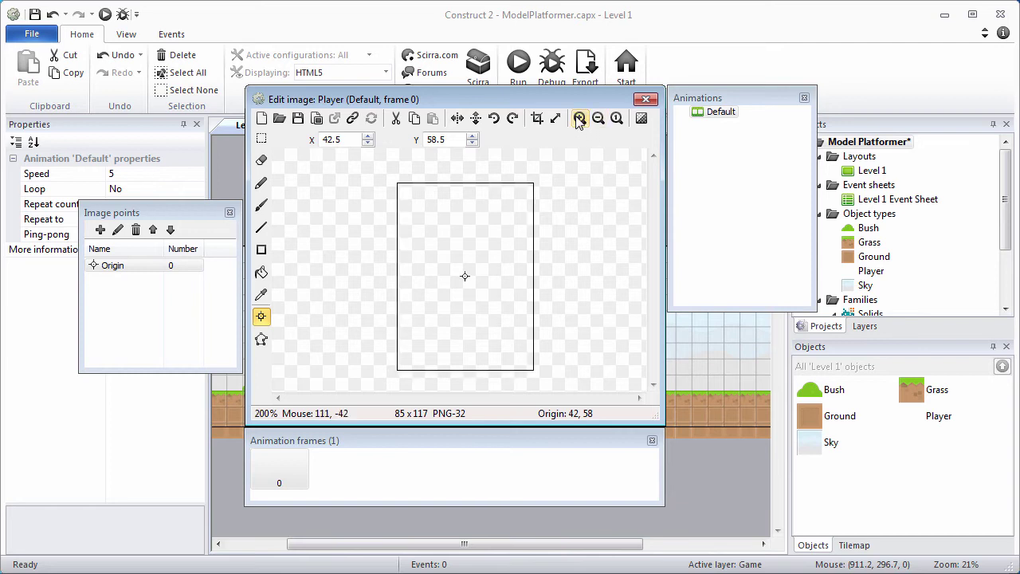
left_click(261, 275)
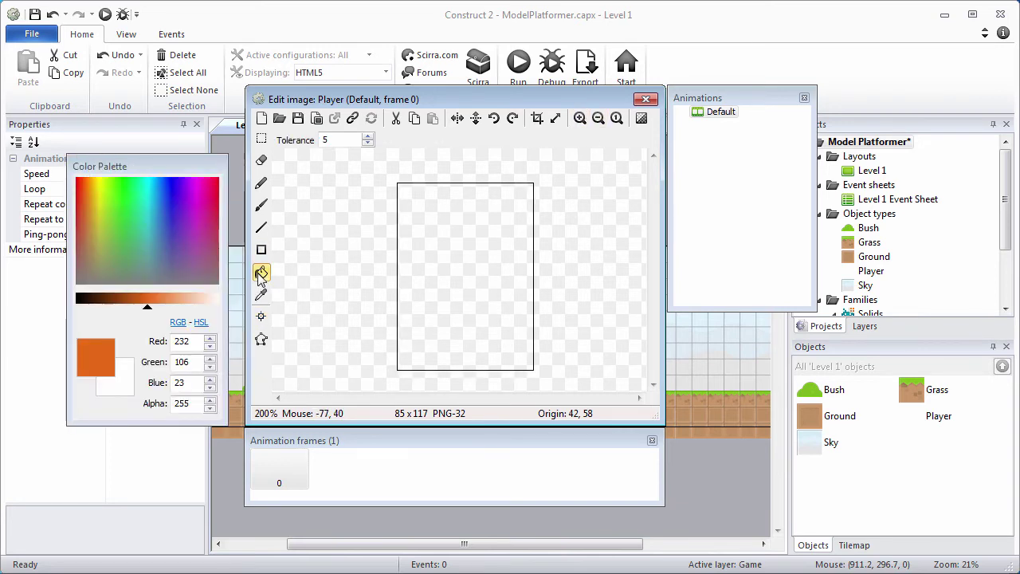
left_click(187, 341)
double_click(187, 341)
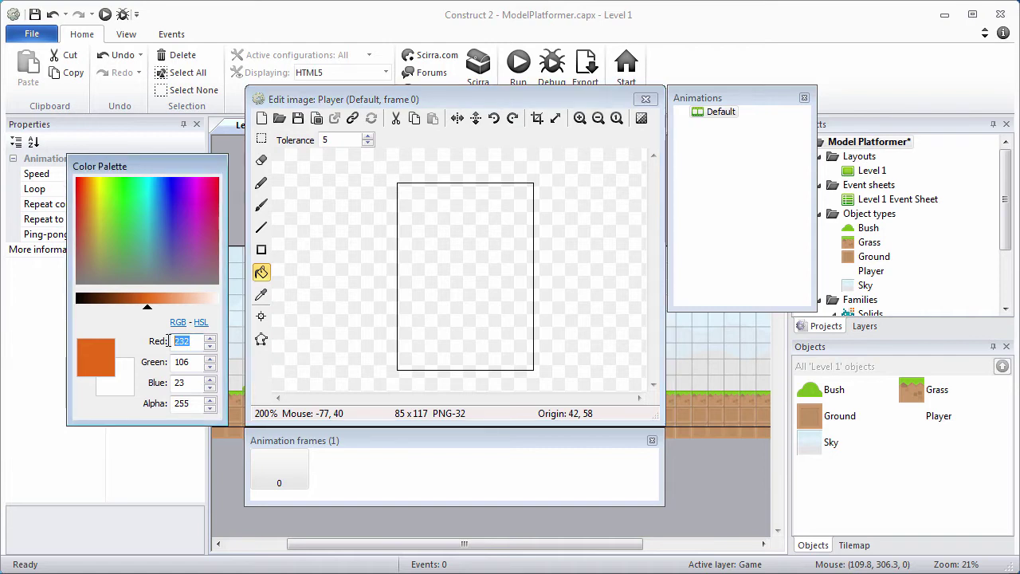
type("111")
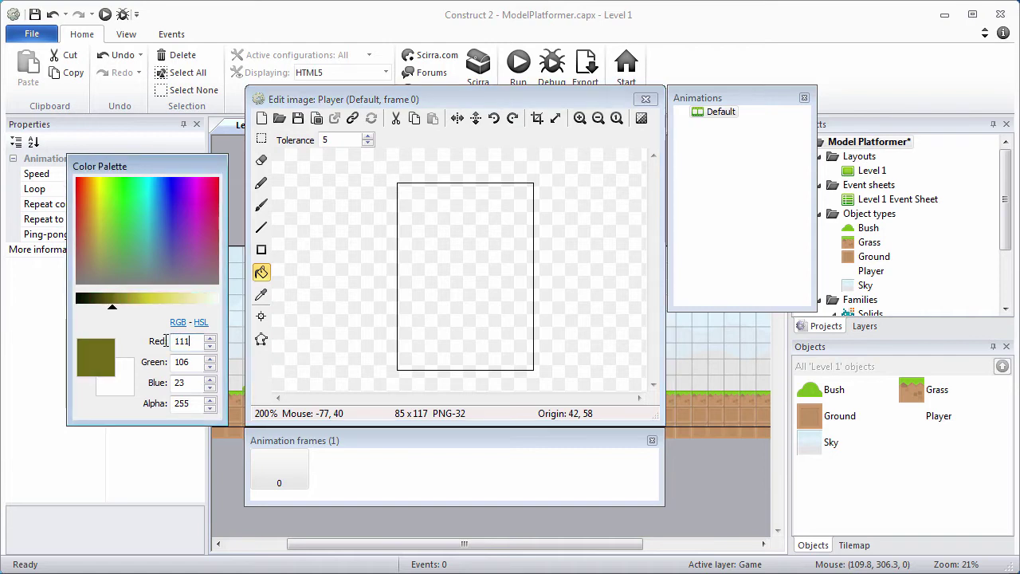
key("Tab")
type("1")
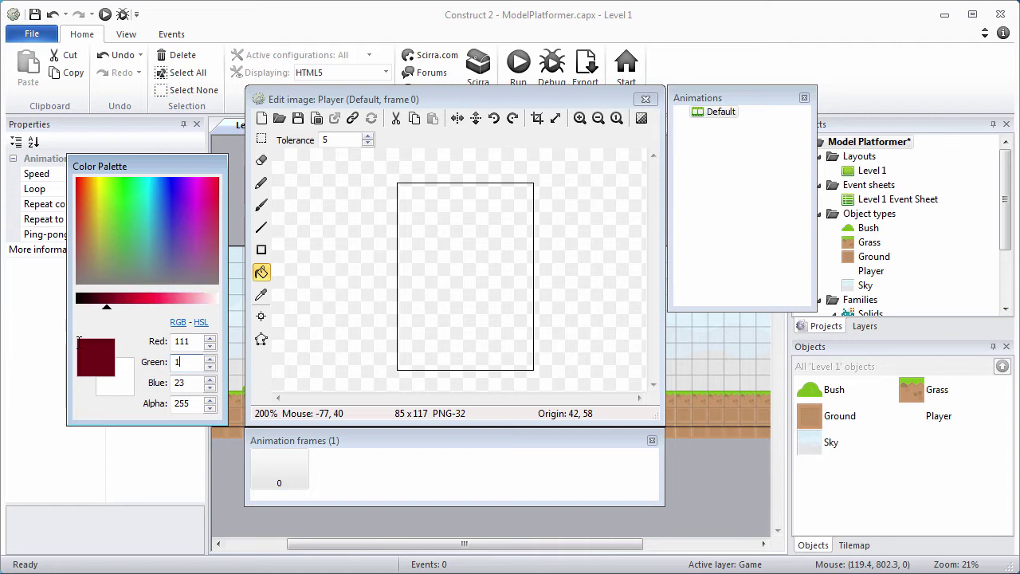
type("96")
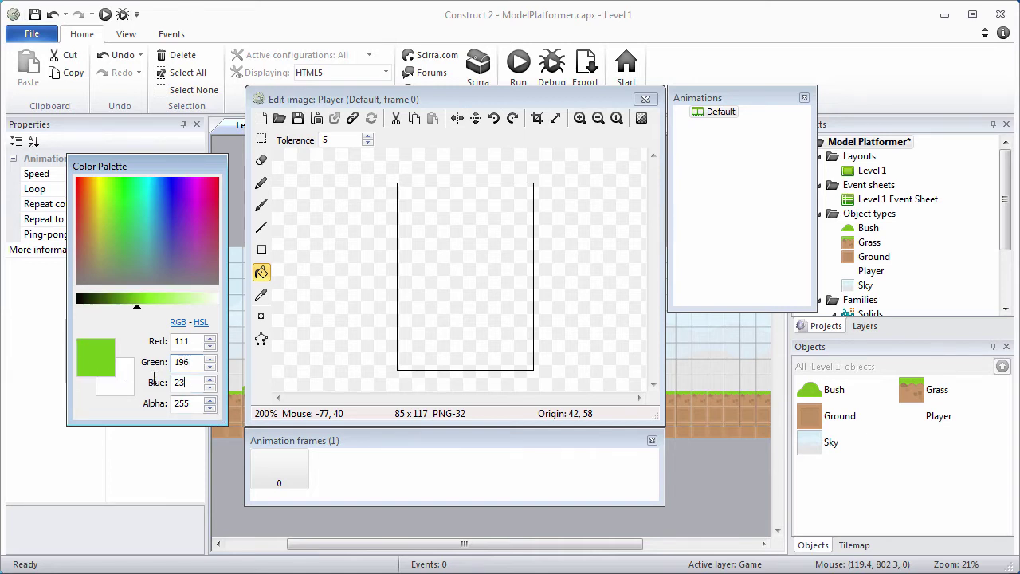
key("Tab")
type("169")
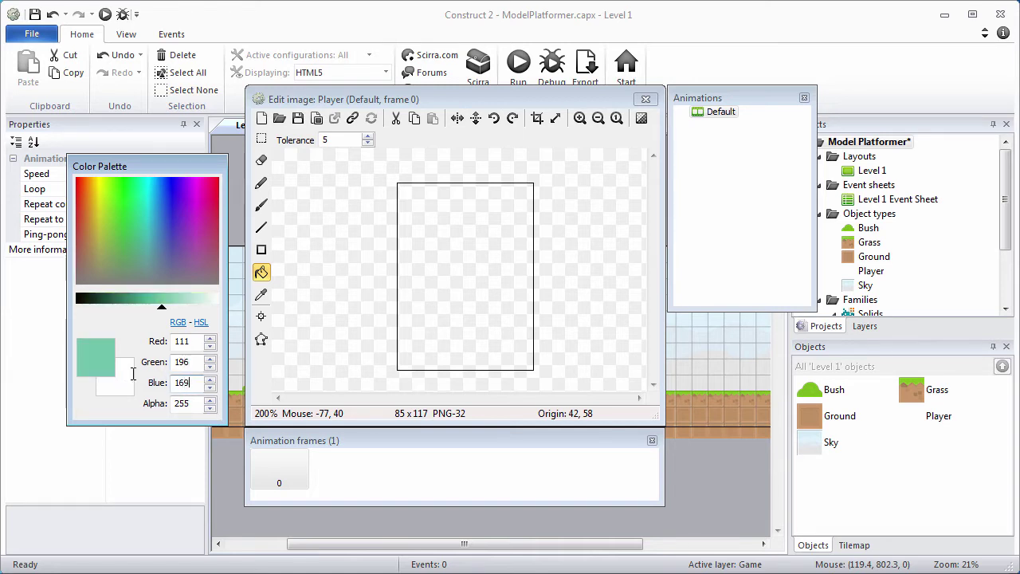
left_click(471, 271)
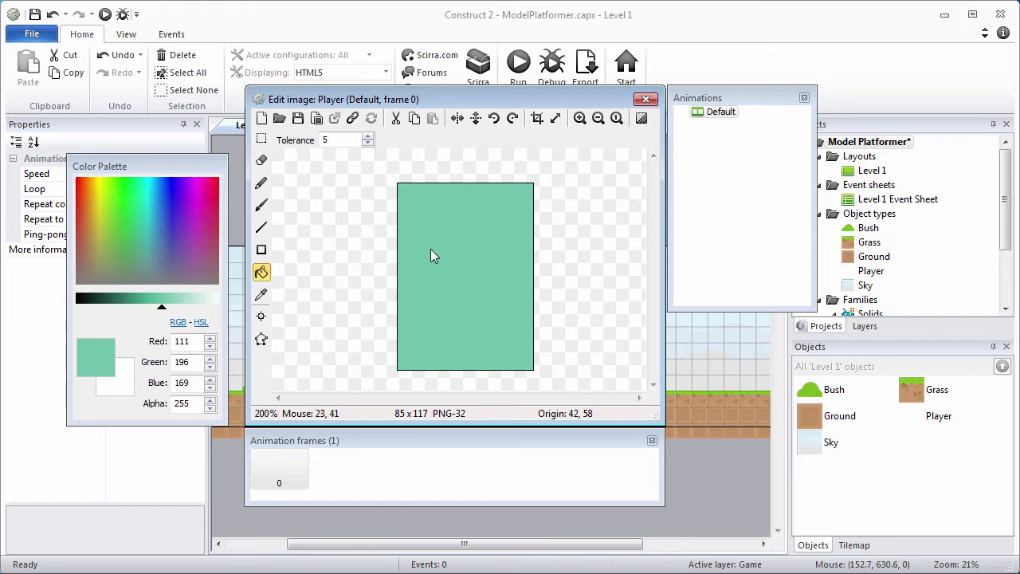
- Set the Player image's collision polygon to its bounding box
left_click(263, 340)
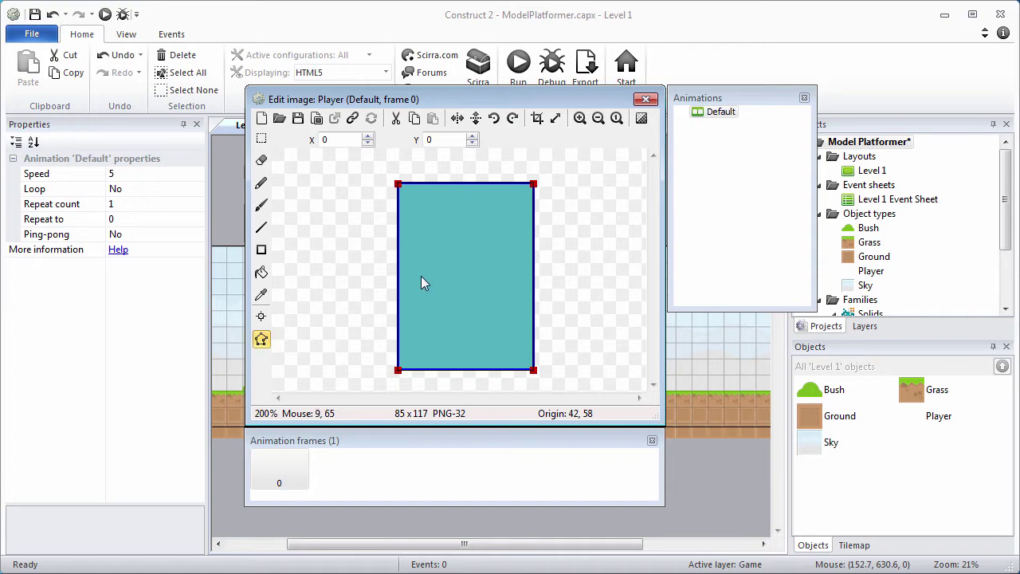
right_click(446, 251)
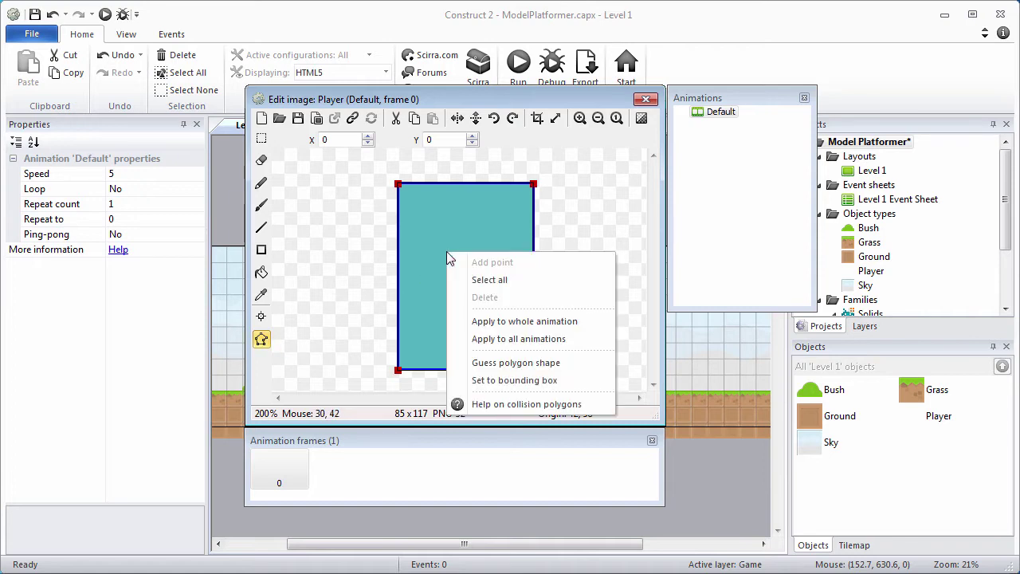
left_click(517, 380)
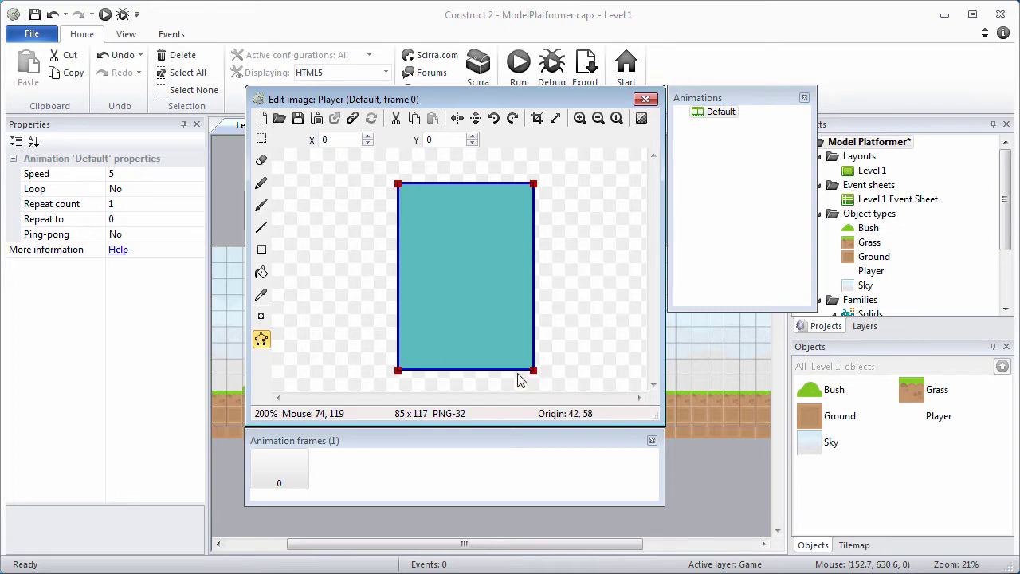
- Set the Player image's origin to X 43, Y 117, and move the sprite onto the grass at position 480, 864
left_click(260, 319)
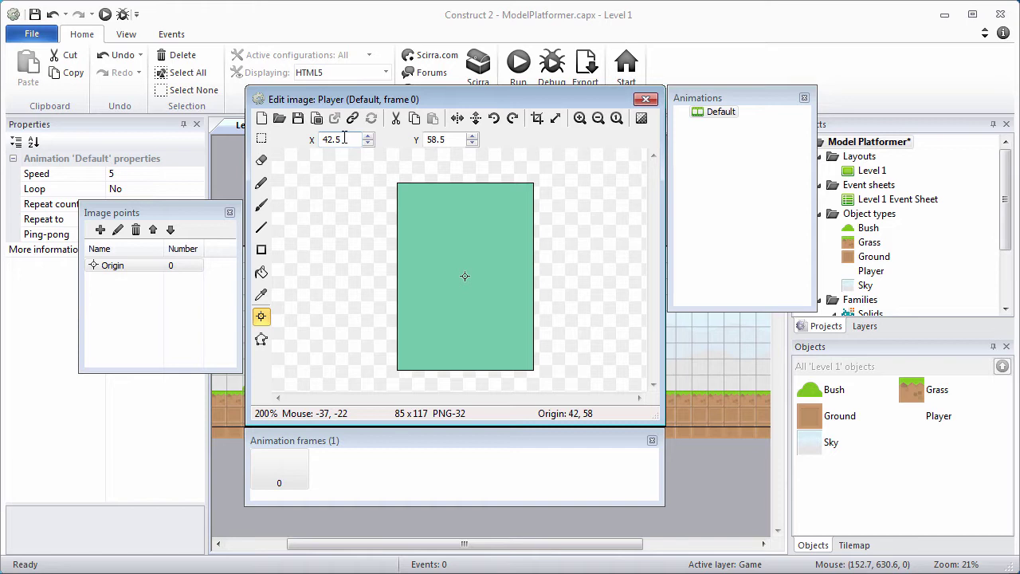
left_click_drag(344, 139, 322, 141)
type("43")
left_click_drag(451, 140, 418, 140)
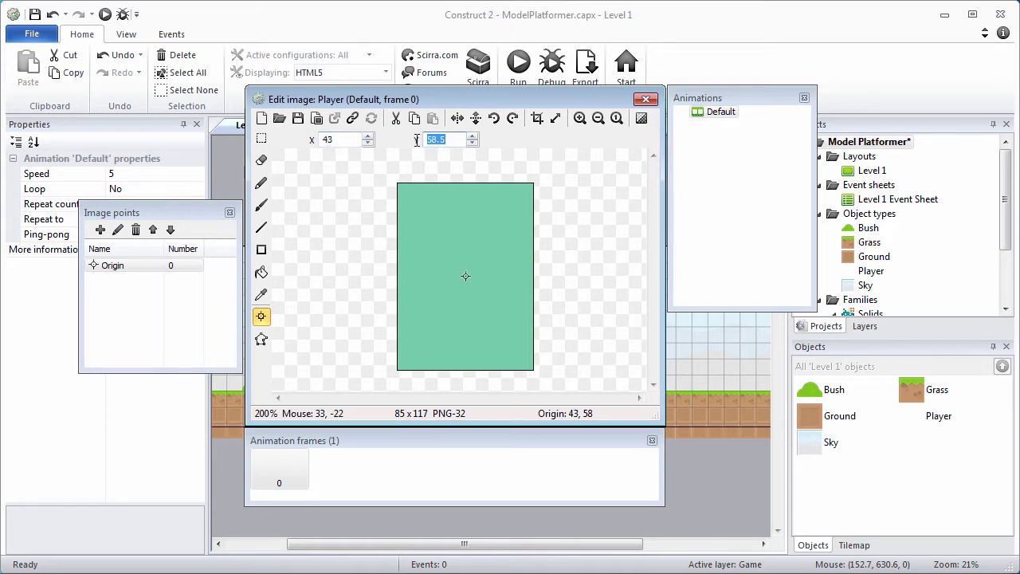
type("117")
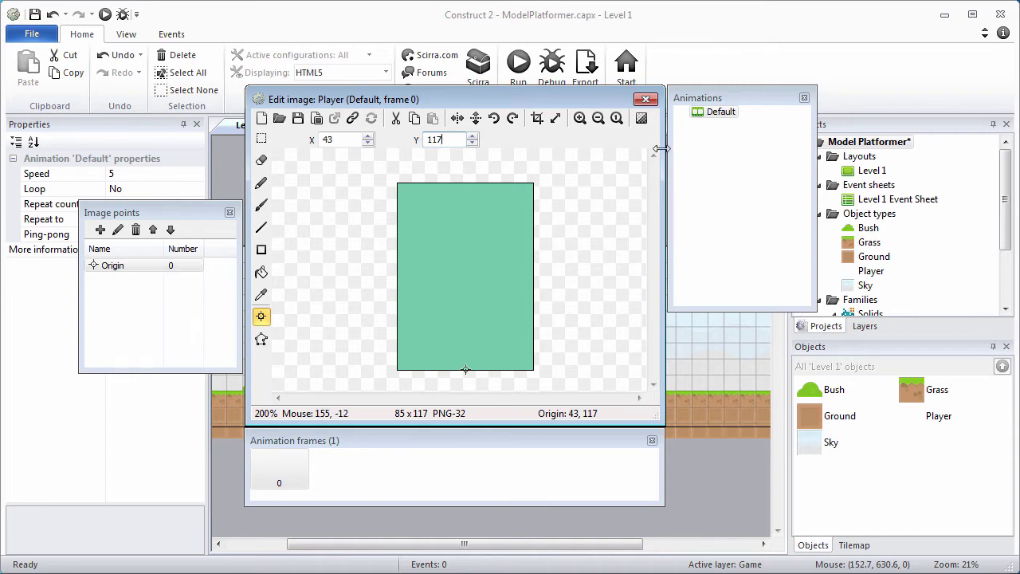
left_click(646, 100)
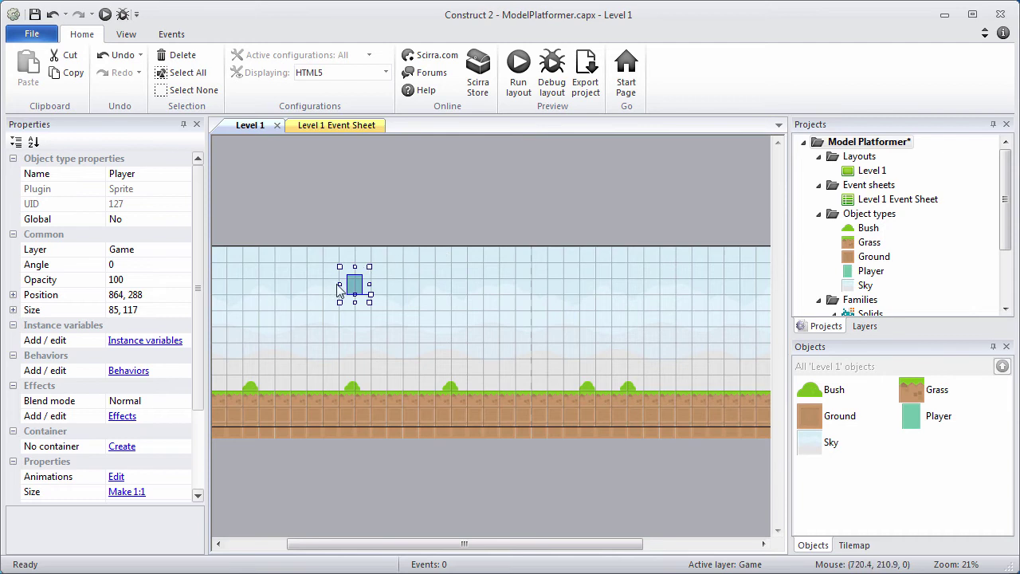
left_click_drag(355, 291, 290, 384)
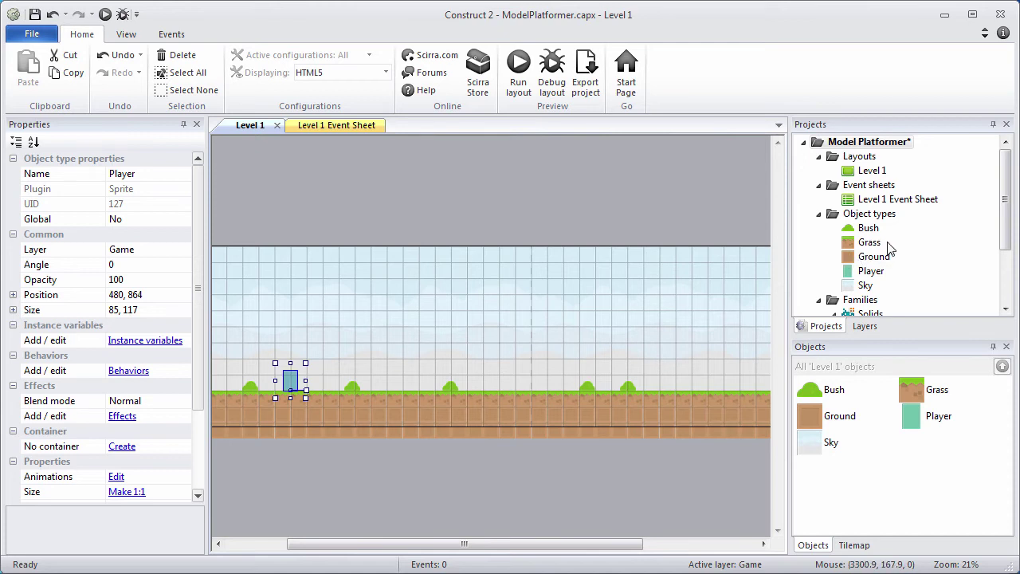
- Add the Platform movement behavior to the Player object type
right_click(869, 276)
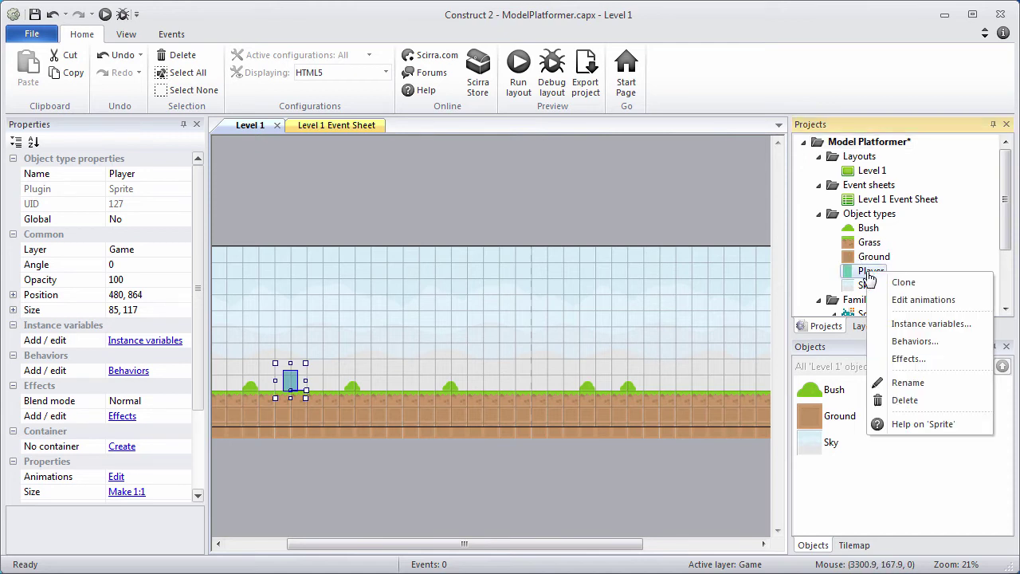
left_click(916, 343)
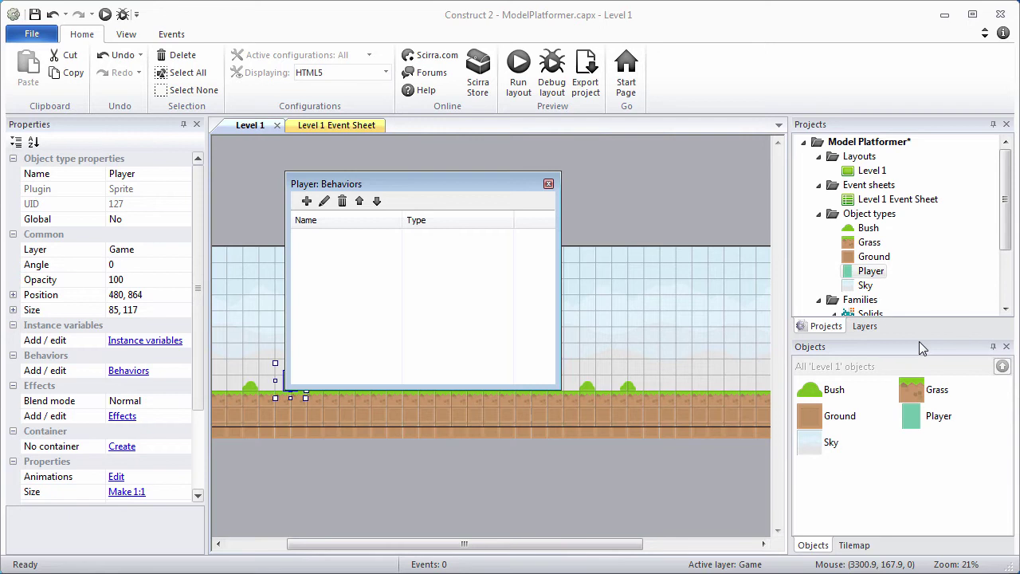
left_click(307, 202)
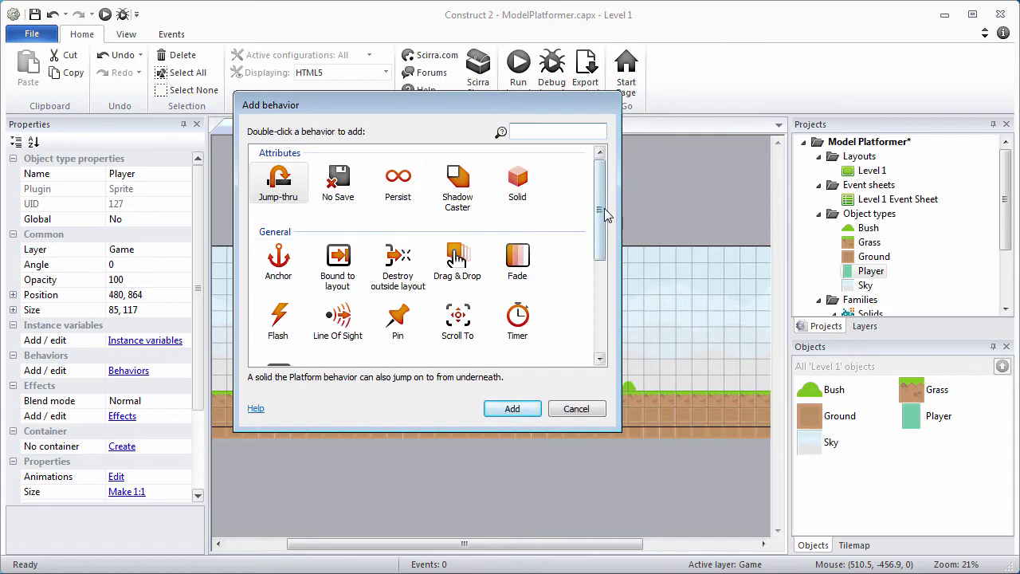
left_click_drag(604, 210, 598, 304)
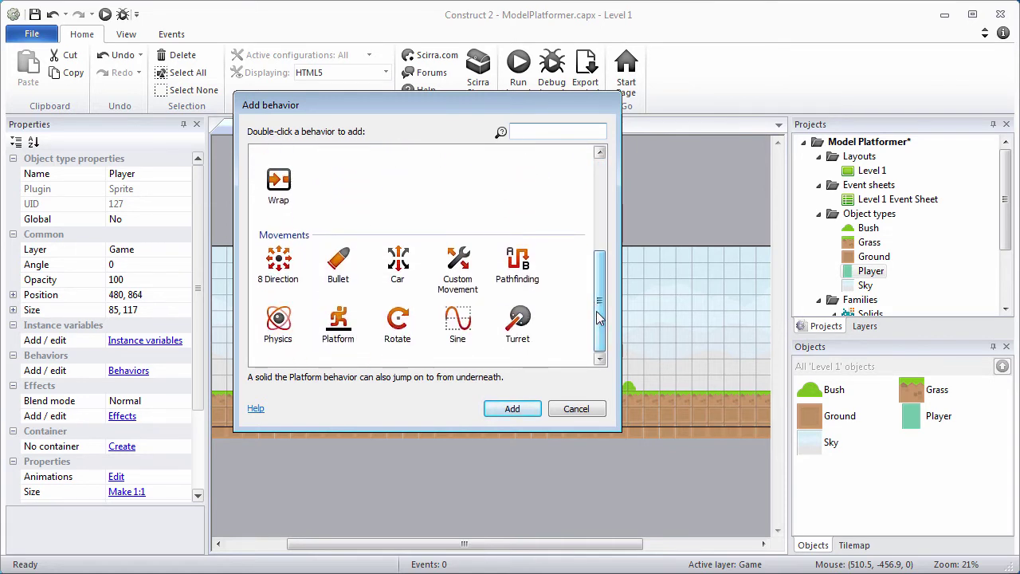
left_click(336, 326)
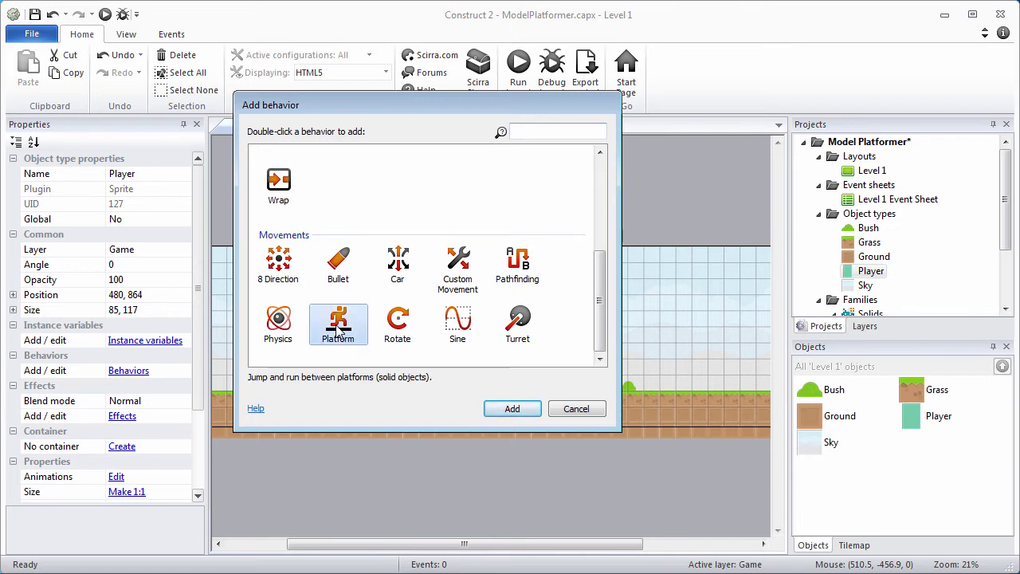
left_click(512, 408)
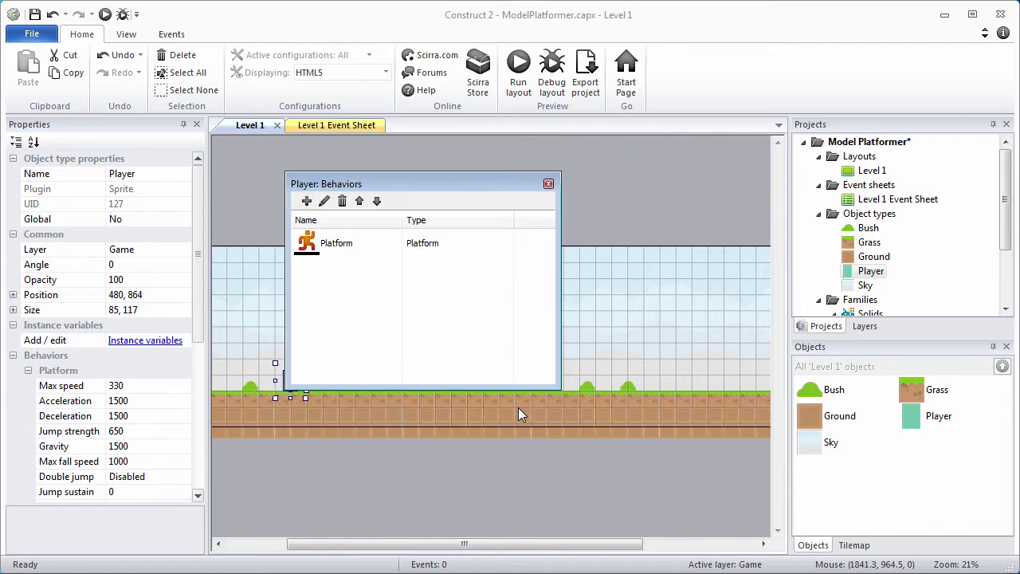
- Add the Bound to layout behavior to the Player as well
left_click(307, 201)
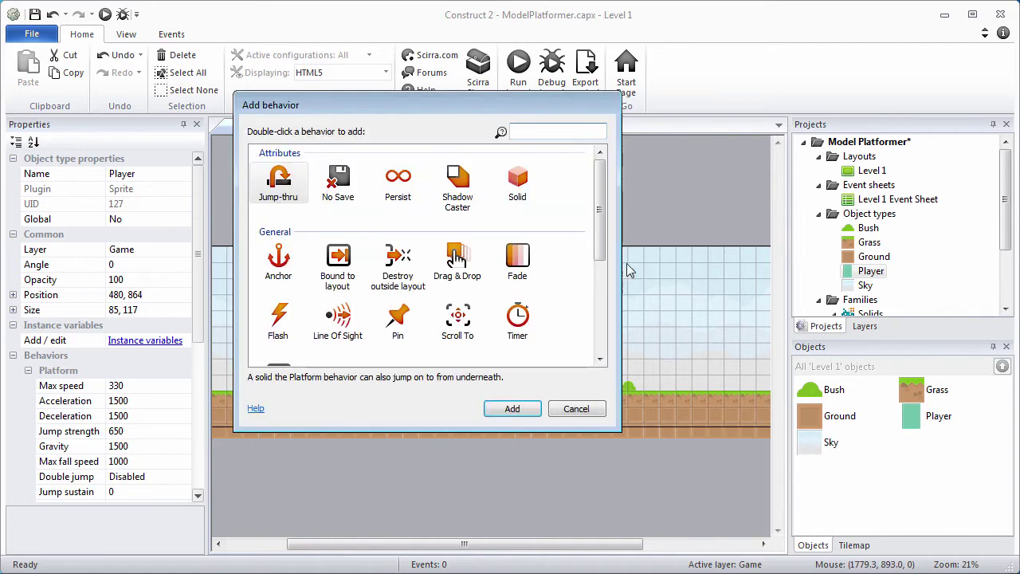
scroll(602, 197, "down", 1)
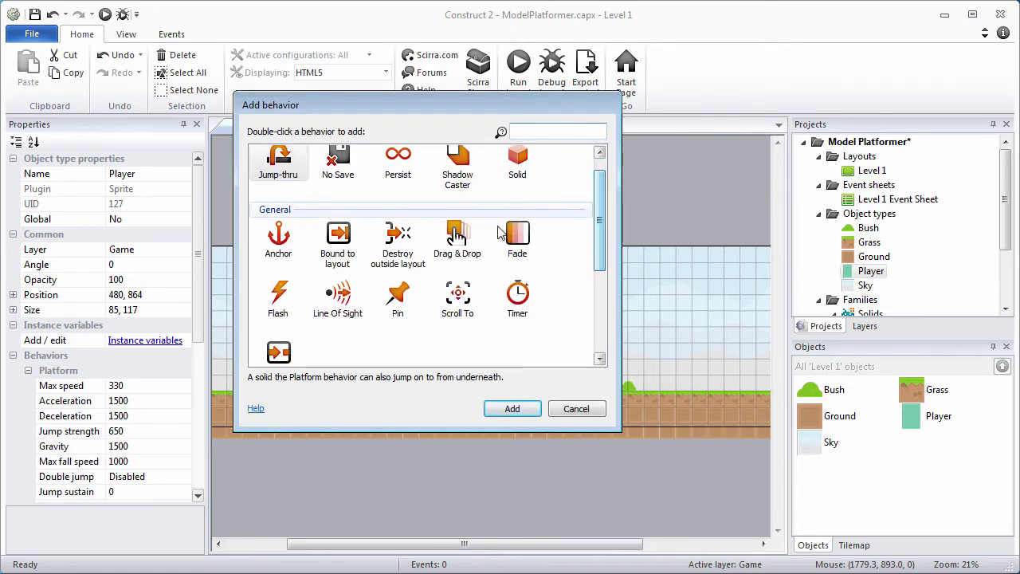
left_click(343, 237)
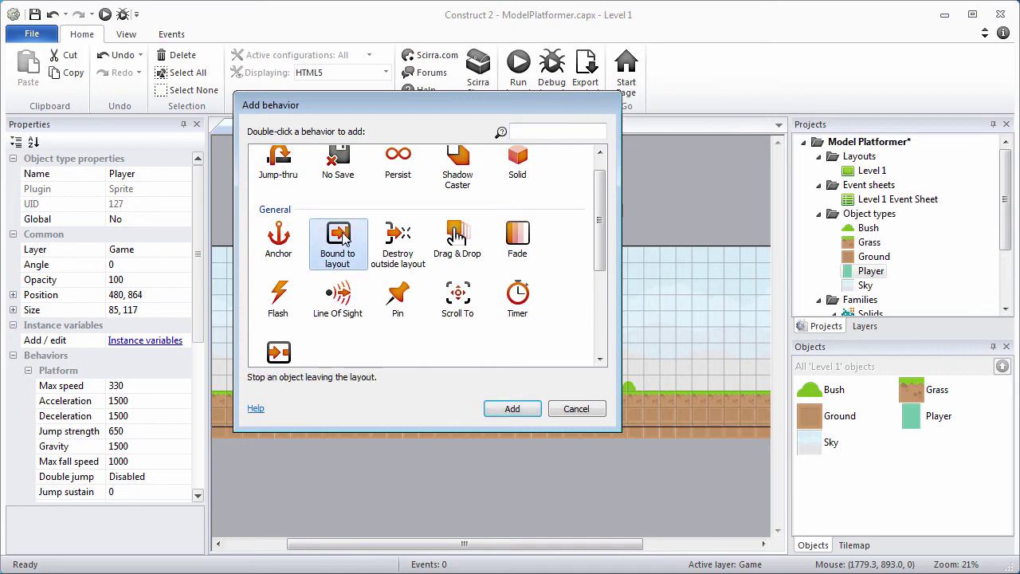
left_click(506, 408)
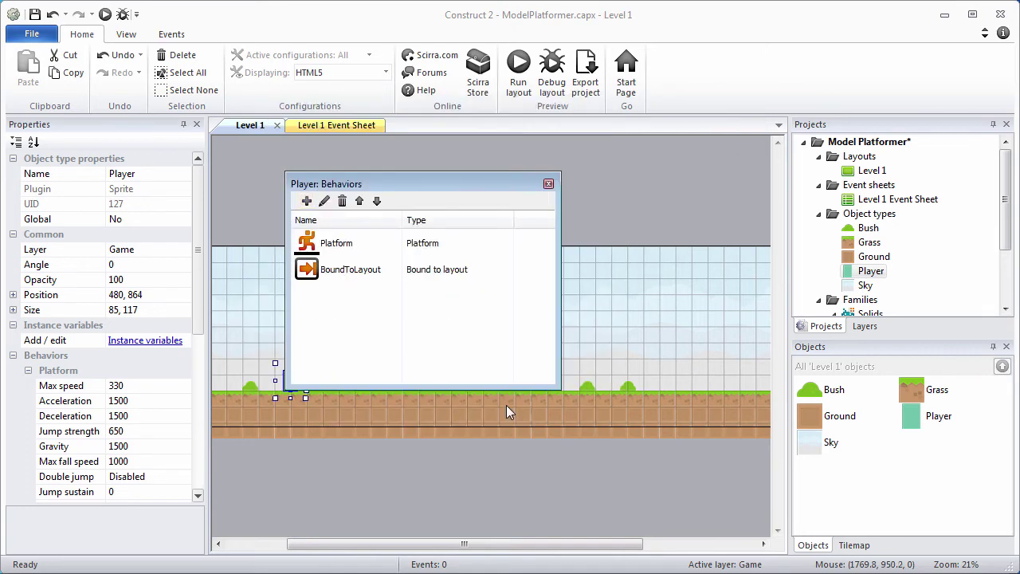
- Add the Scroll To behavior to the Player object type and finish editing its behaviors
left_click(306, 200)
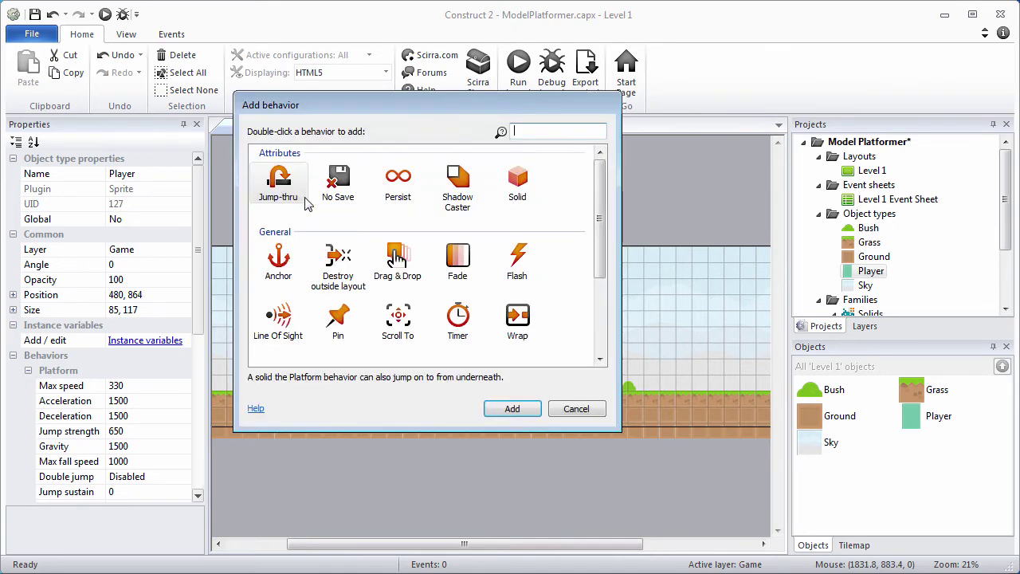
left_click_drag(601, 216, 616, 294)
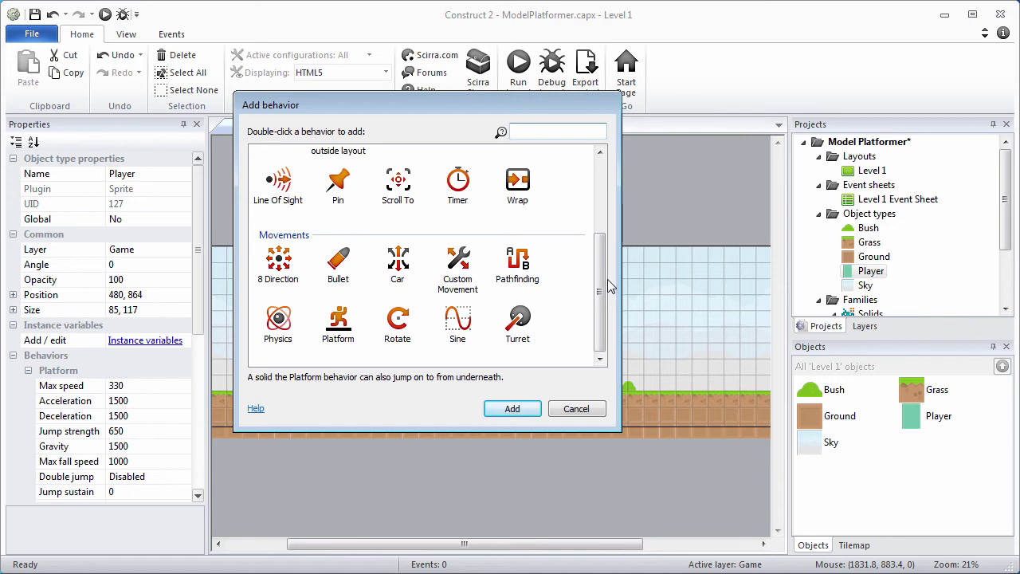
scroll(604, 239, "up", 3)
left_click_drag(602, 206, 602, 200)
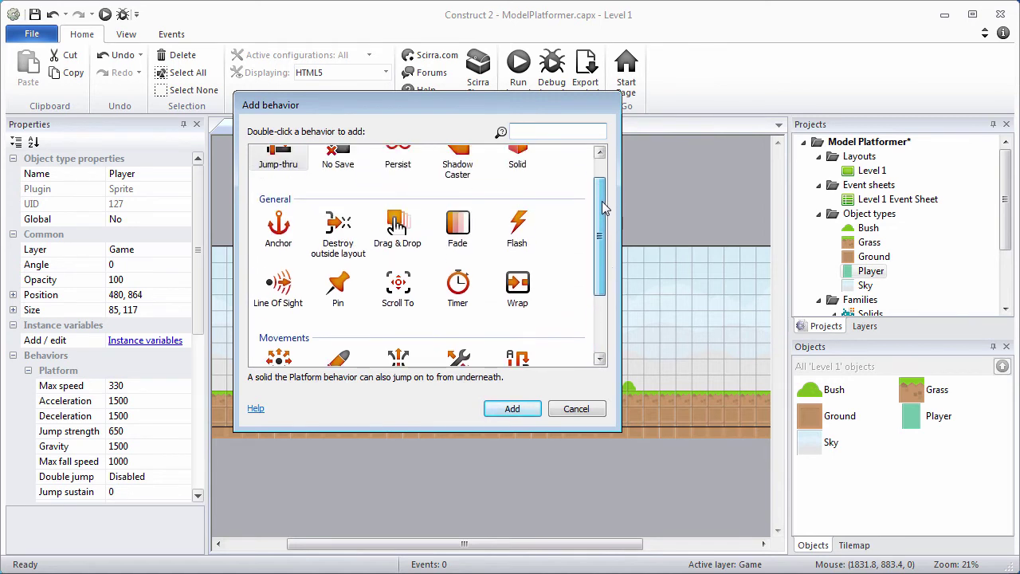
double_click(403, 291)
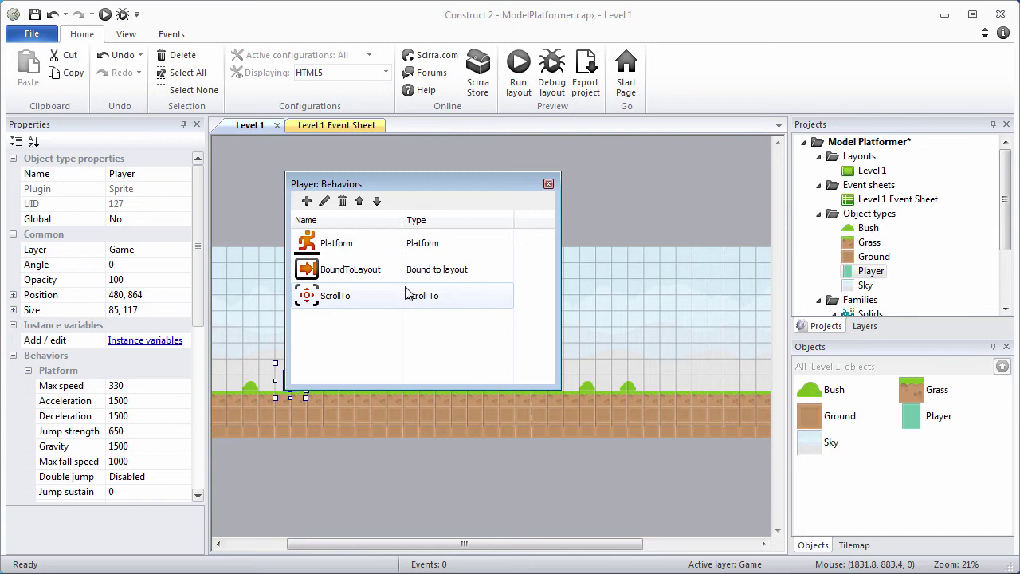
left_click(548, 184)
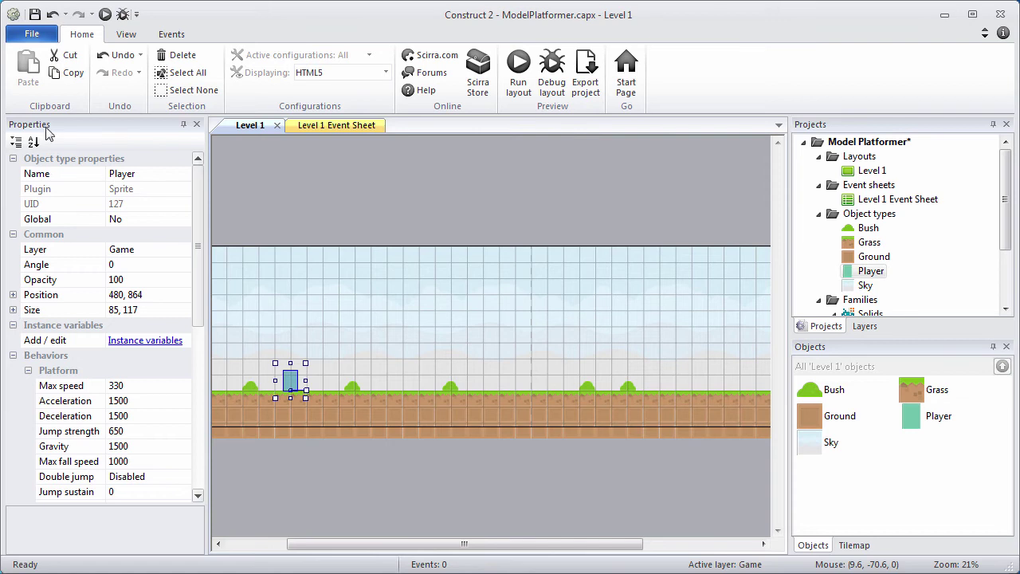
- Set the Player's Platform behavior deceleration to 1200 and its jump strength to 750
left_click_drag(196, 200, 215, 287)
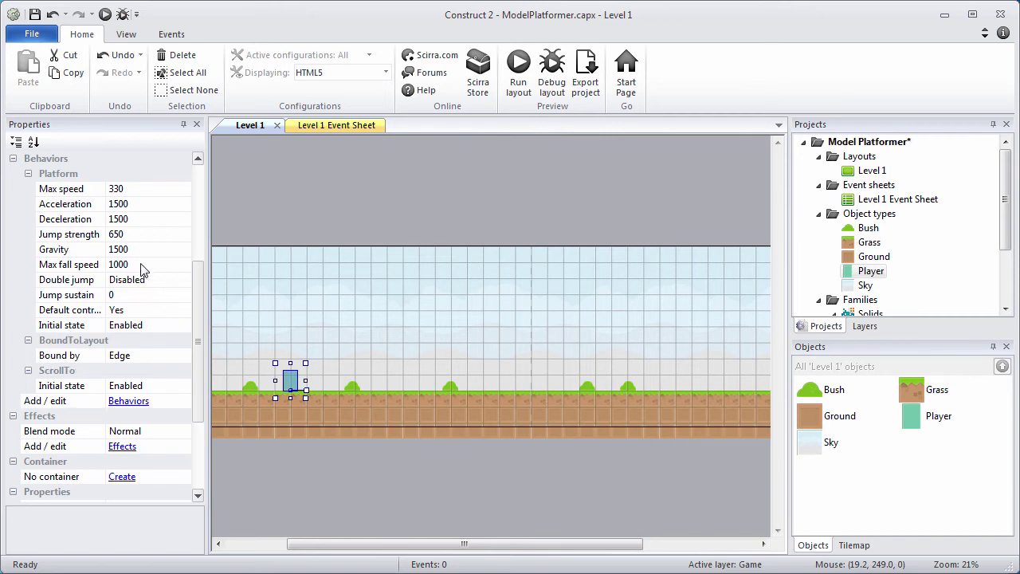
left_click(121, 220)
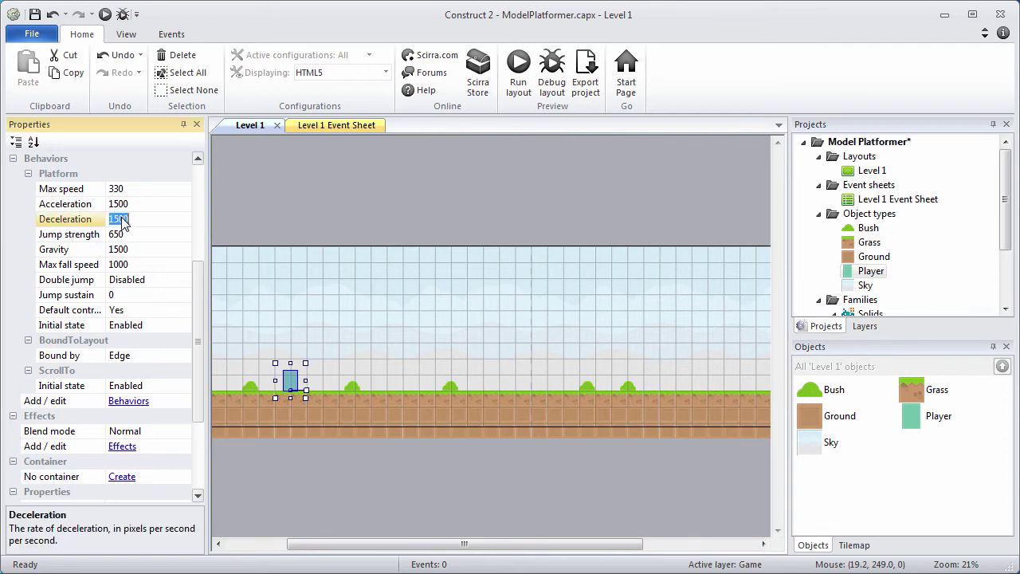
type("12")
left_click(123, 238)
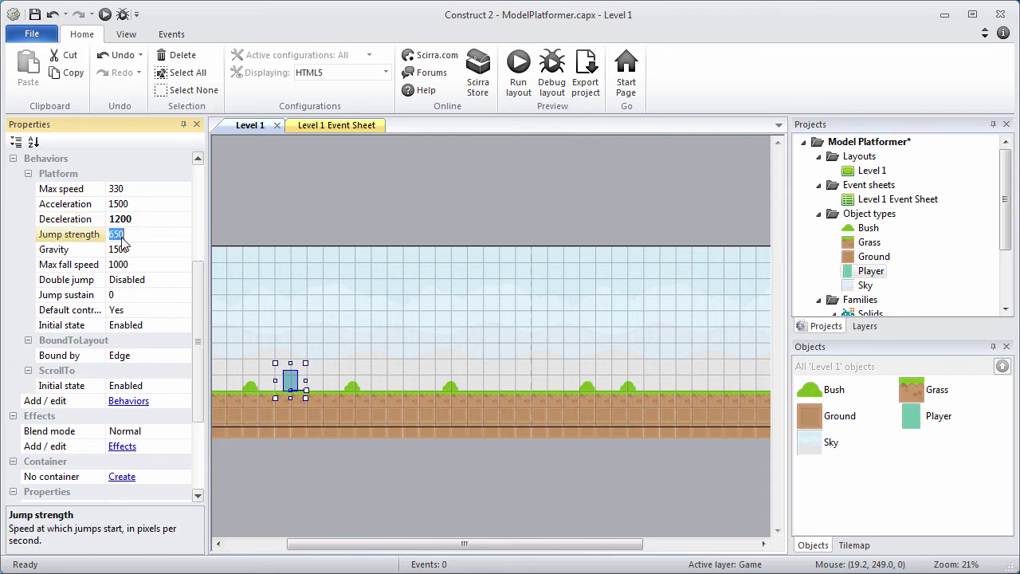
type("750")
left_click(149, 252)
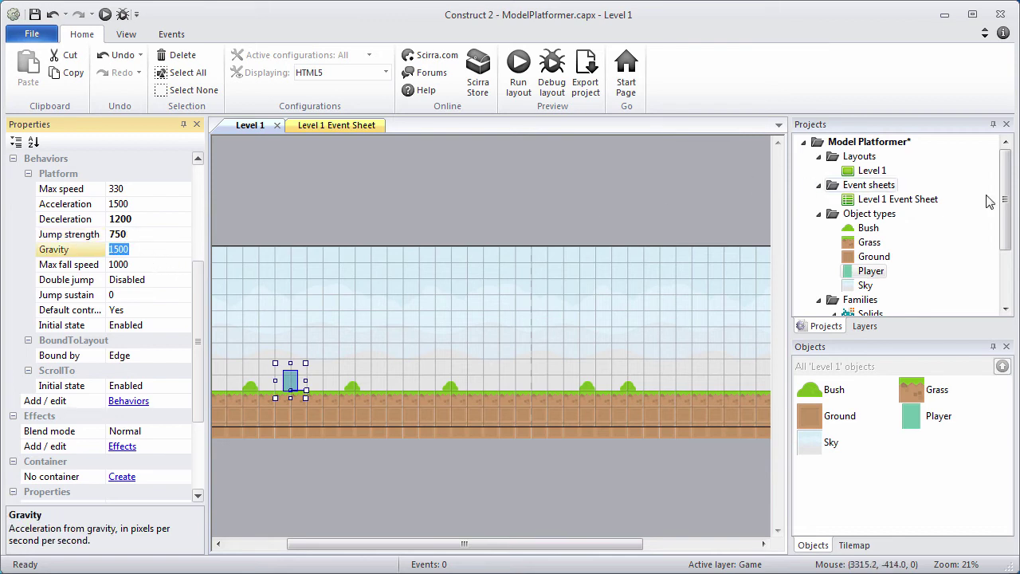
- Add the Player sprite to the Solids family alongside Grass
left_click_drag(1006, 200, 1002, 249)
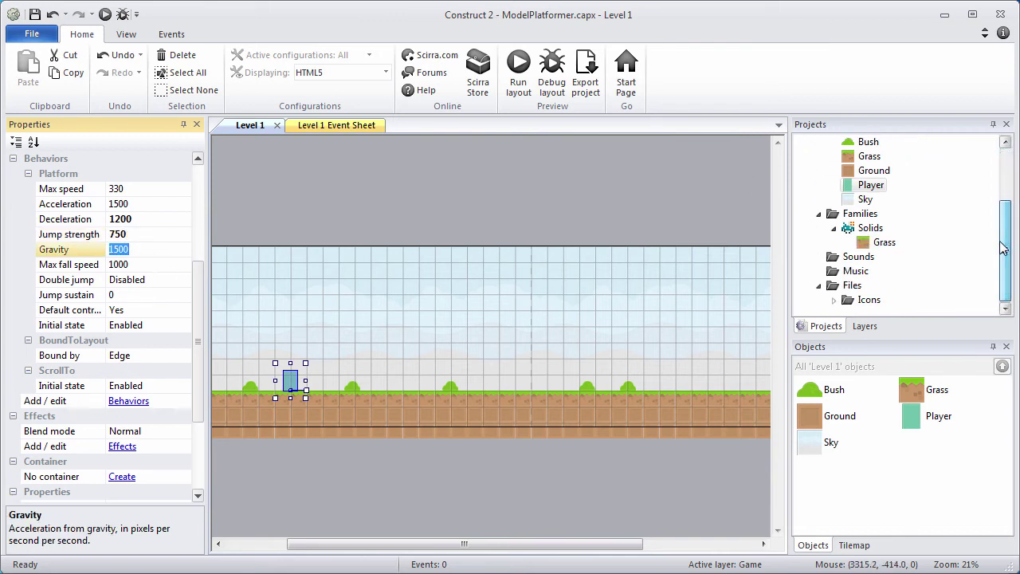
left_click(871, 229)
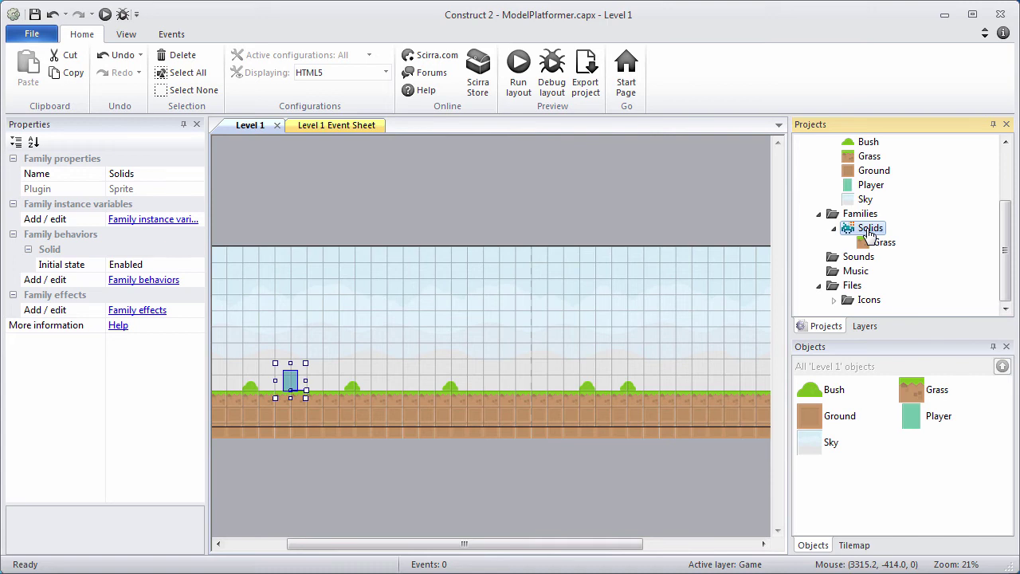
right_click(870, 229)
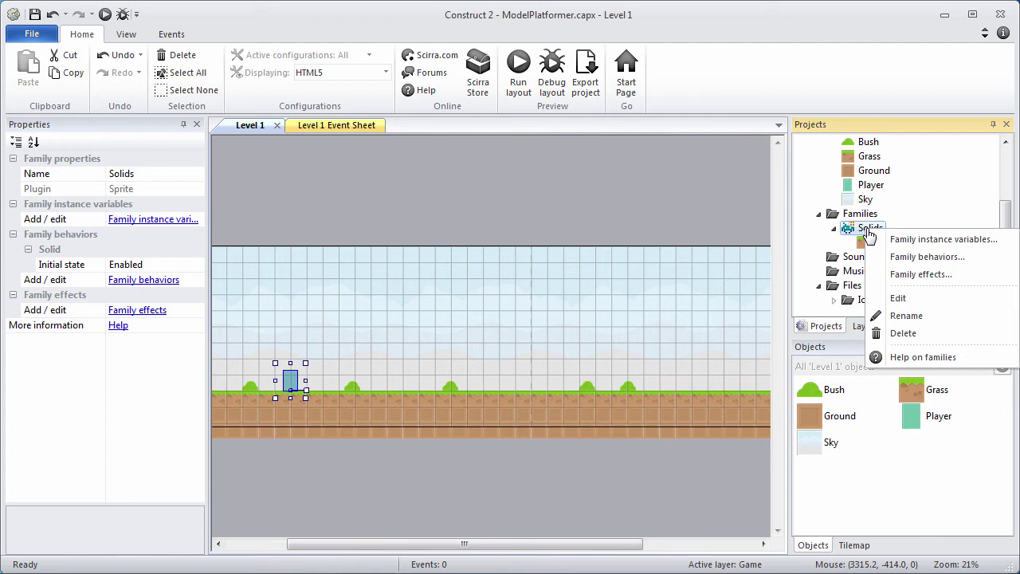
left_click(899, 295)
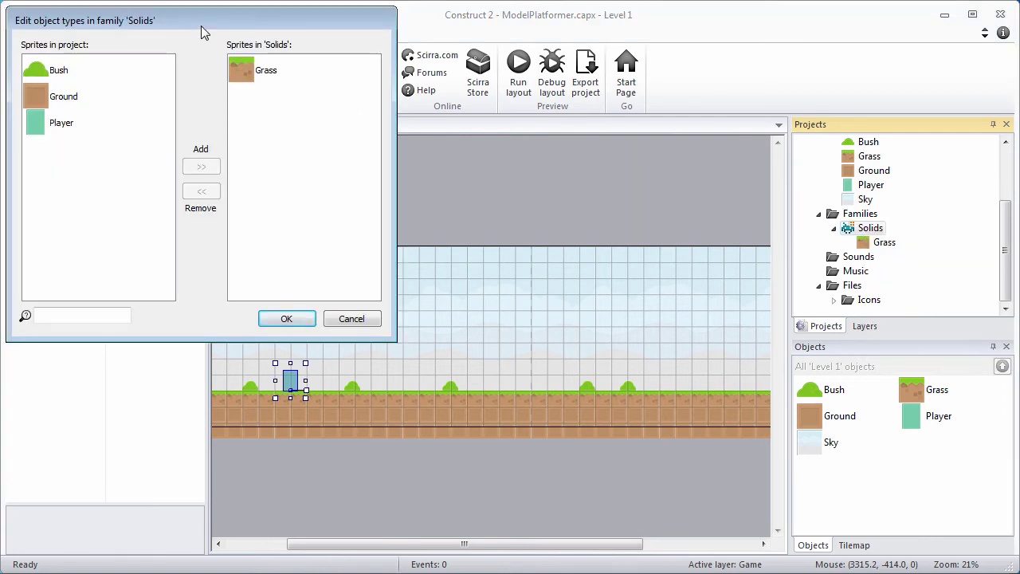
left_click(59, 124)
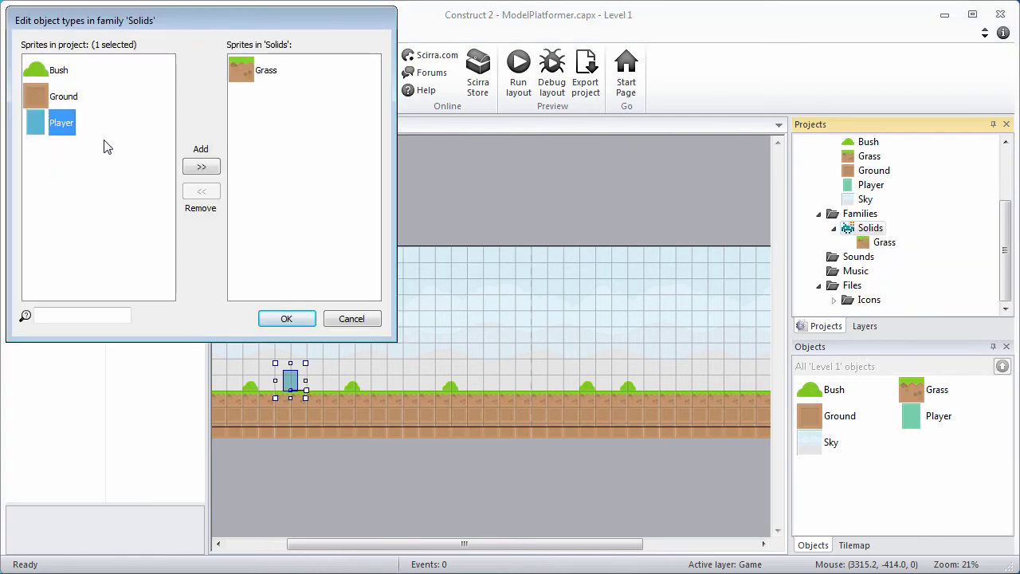
left_click(201, 166)
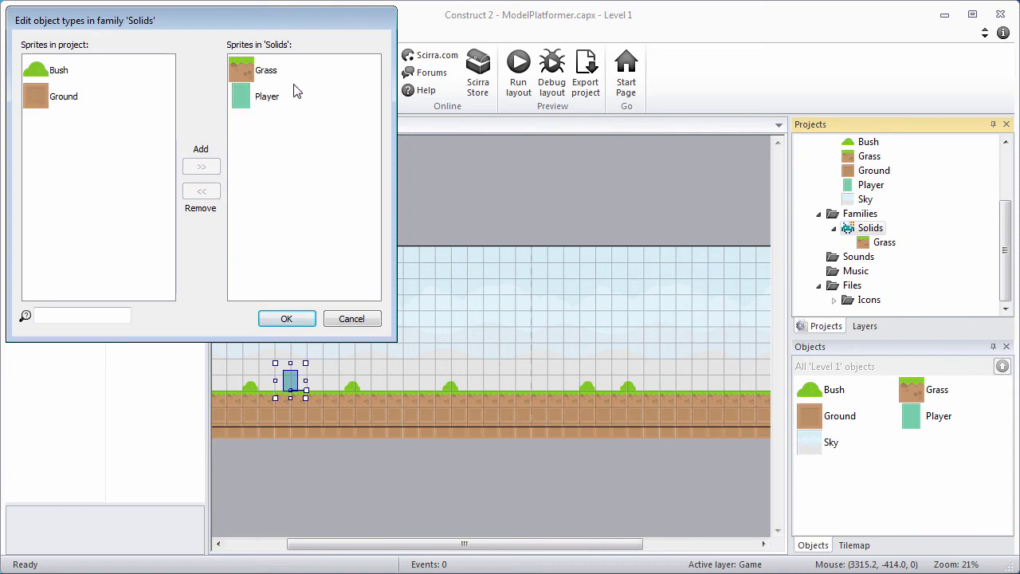
left_click(287, 318)
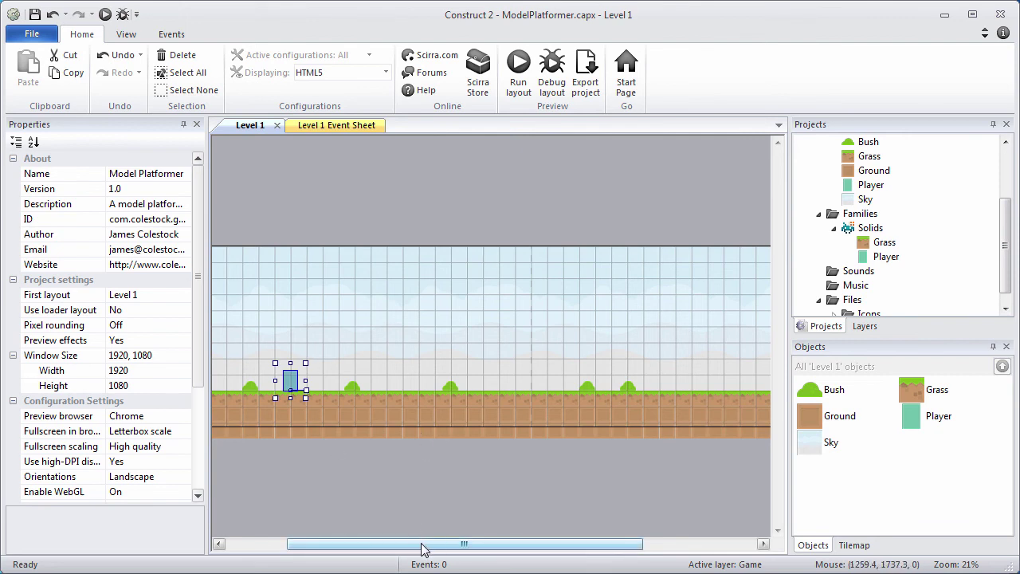
- Preview the level in the browser, test running and jumping with the Player in both directions, and close the preview
left_click_drag(424, 544, 372, 548)
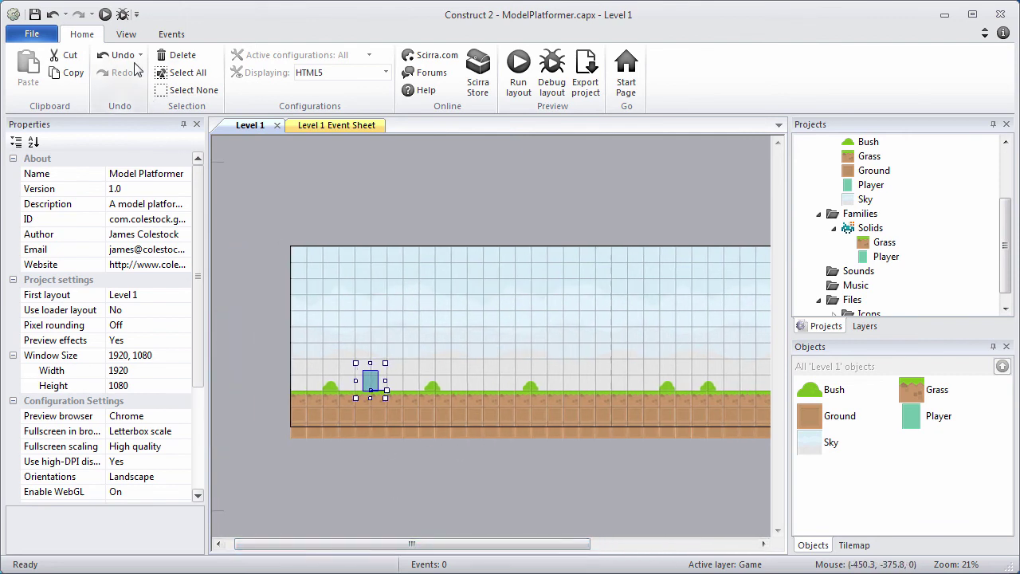
left_click(104, 16)
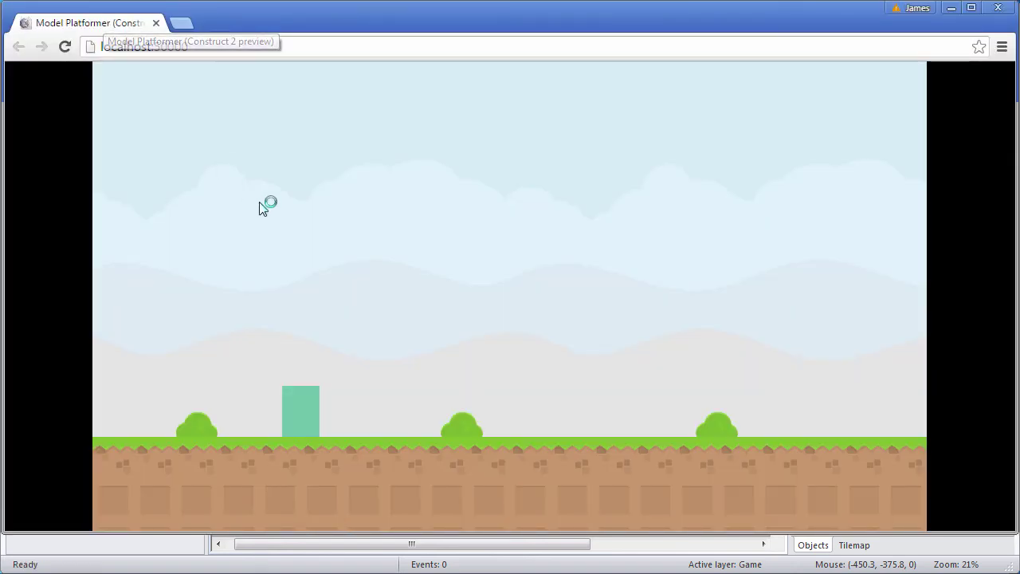
key("Right")
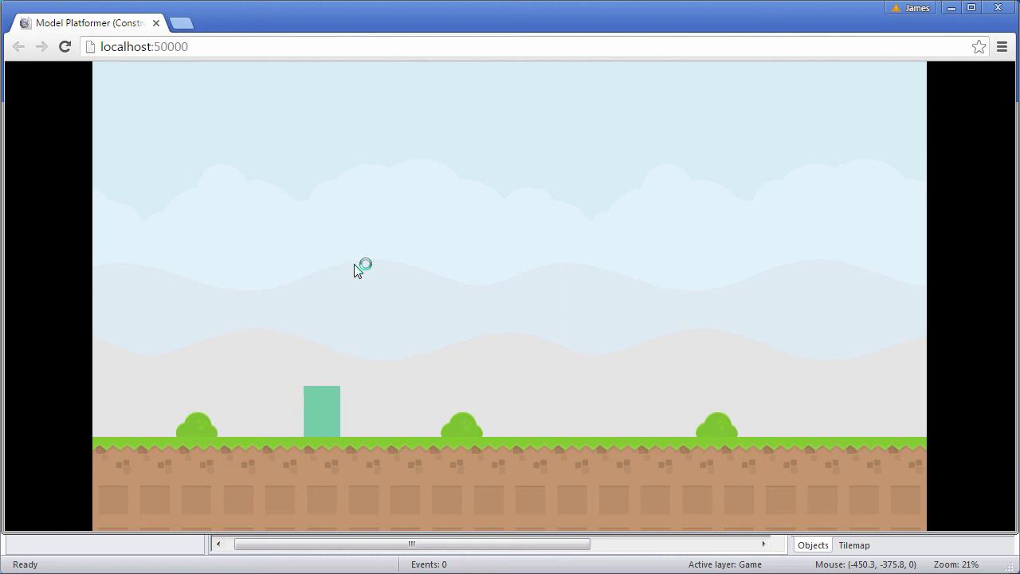
key("Up")
key("Left")
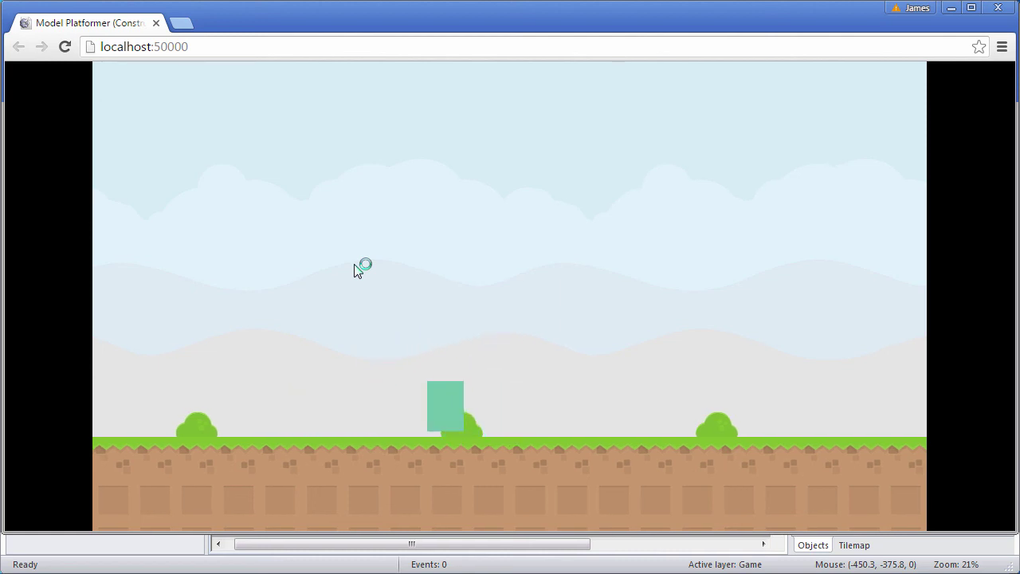
key("Up")
key("Right")
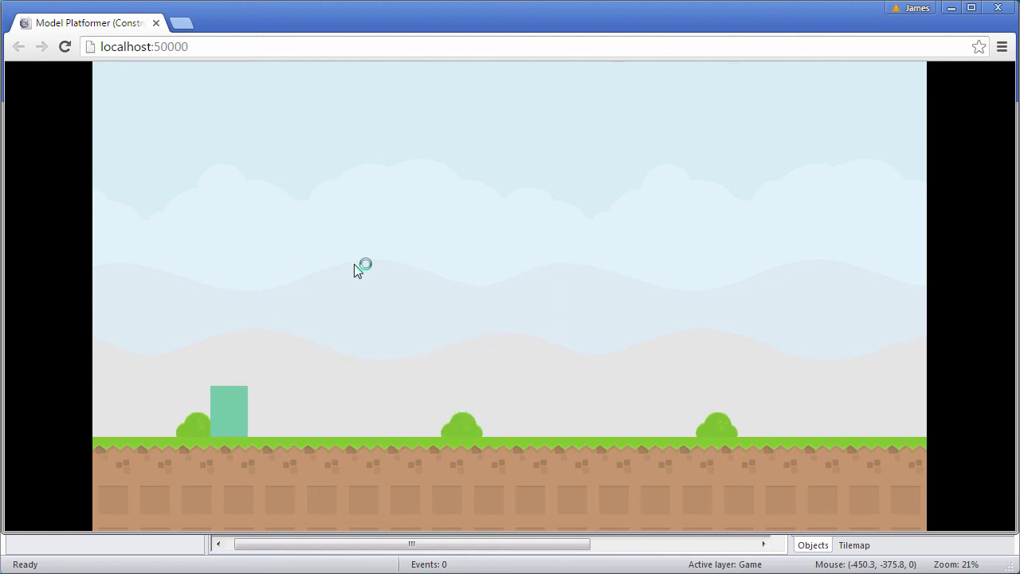
key("Up")
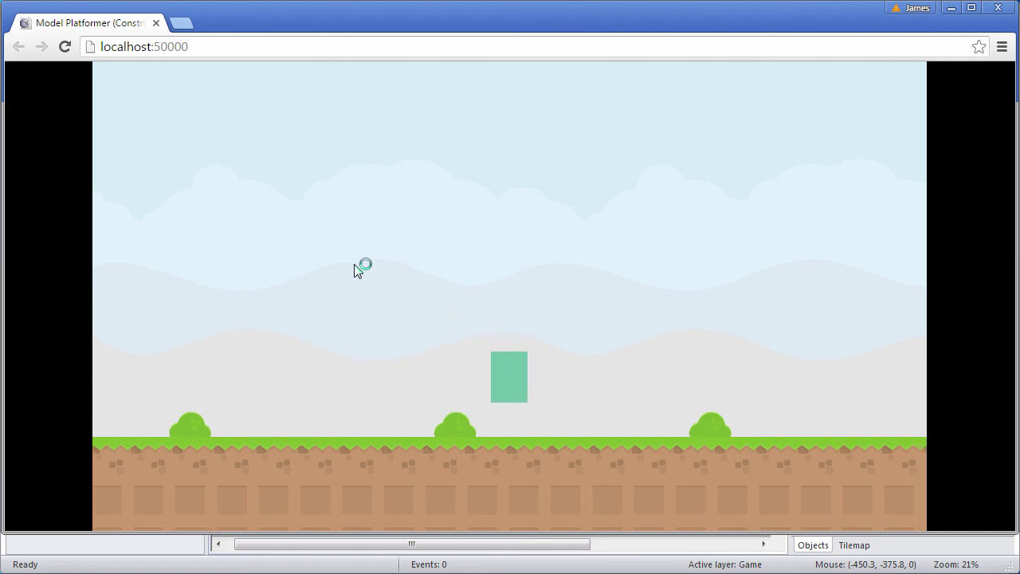
key("Up")
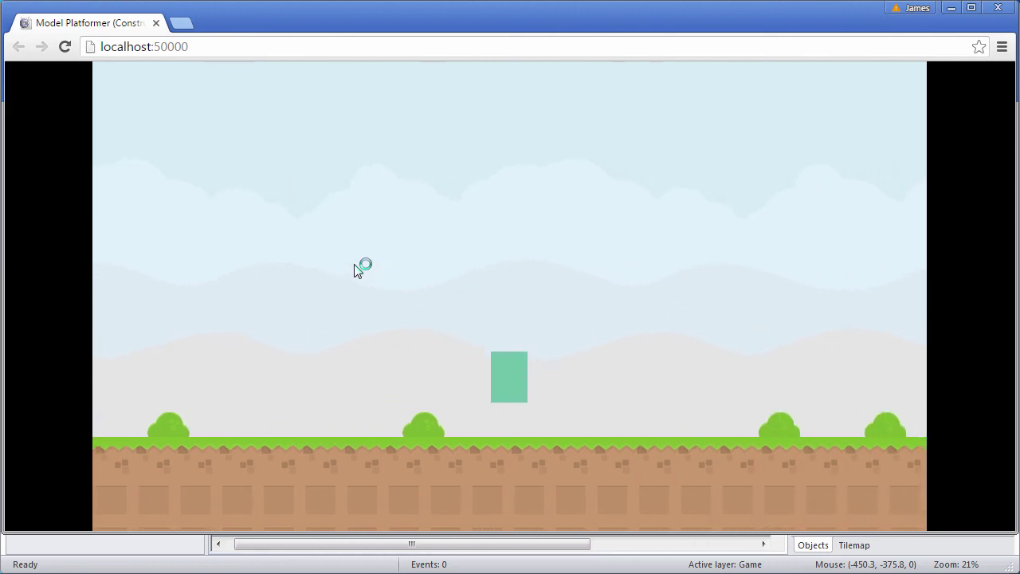
key("Up")
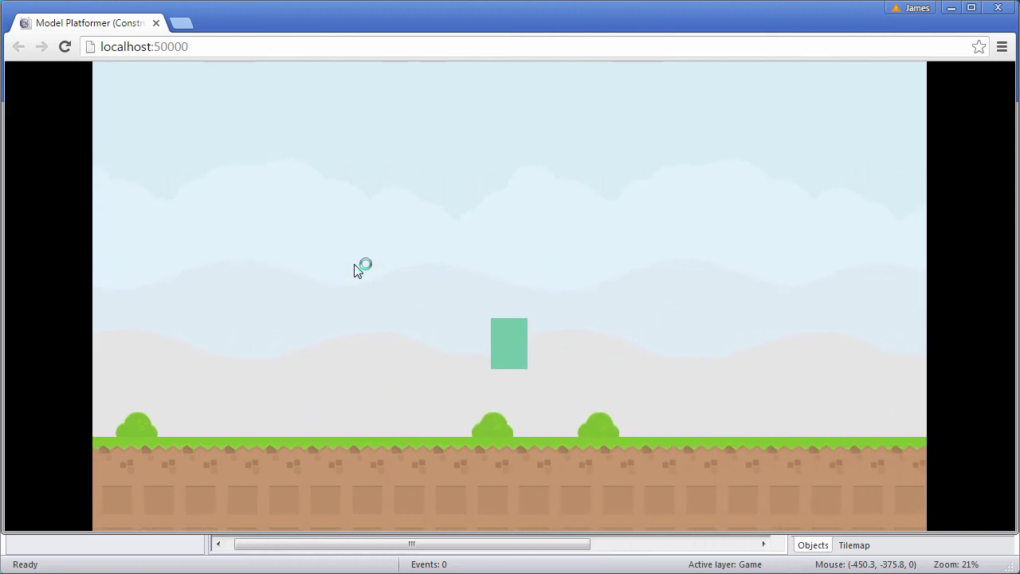
key("Up")
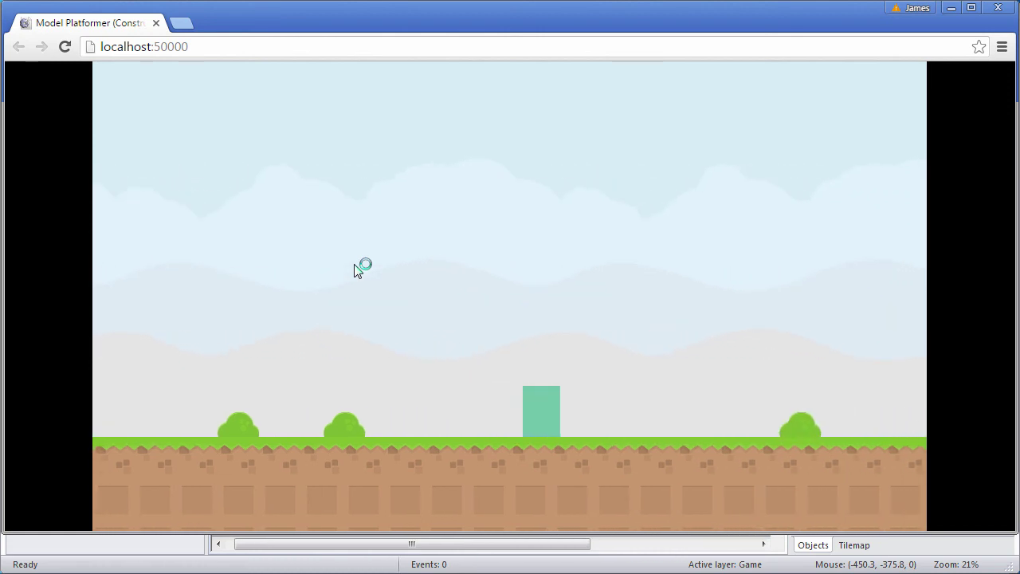
key("Left")
key("alt+F4")
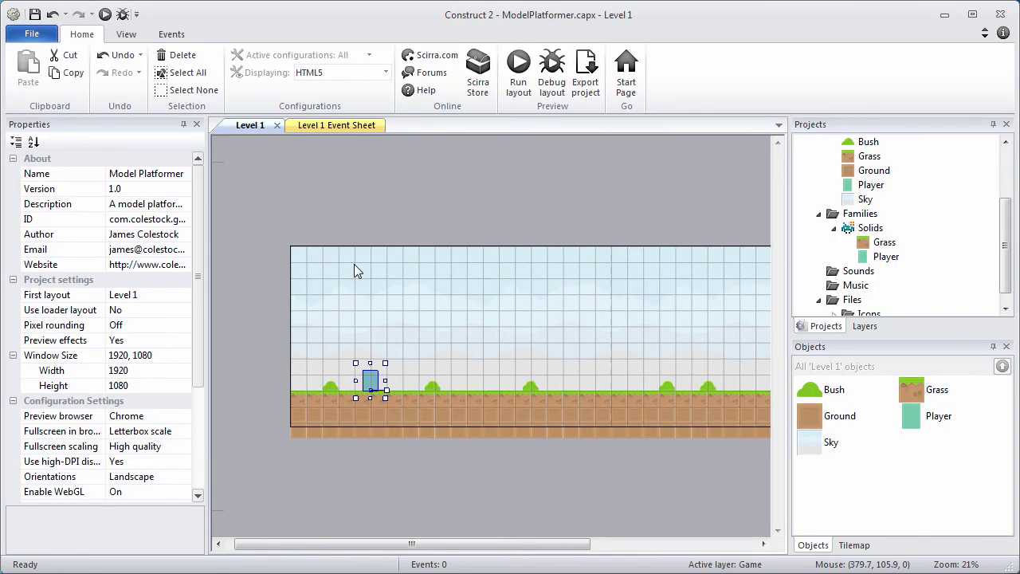
- Deselect the Player sprite in the layout and save the project
left_click(363, 215)
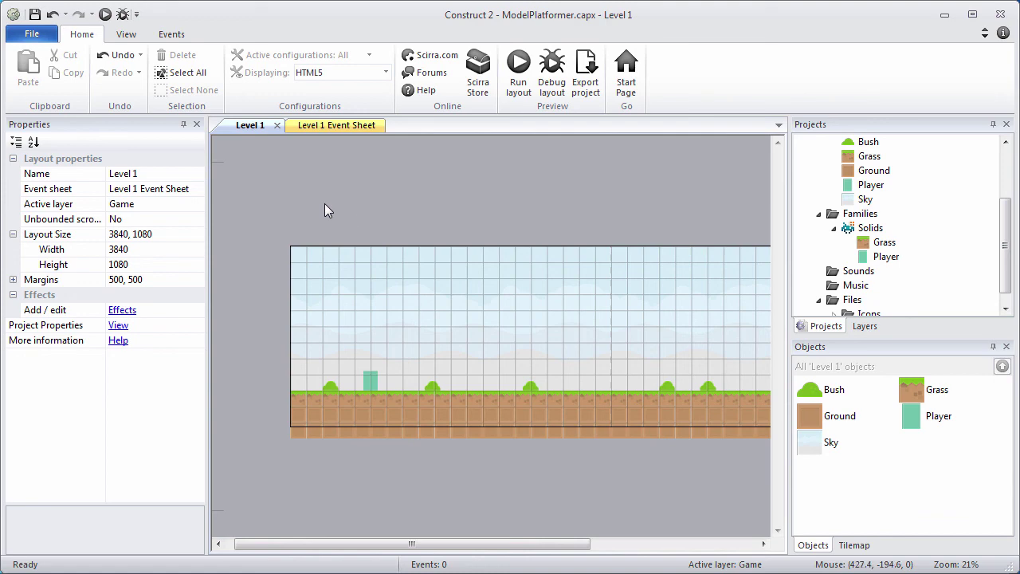
left_click(32, 34)
left_click(53, 124)
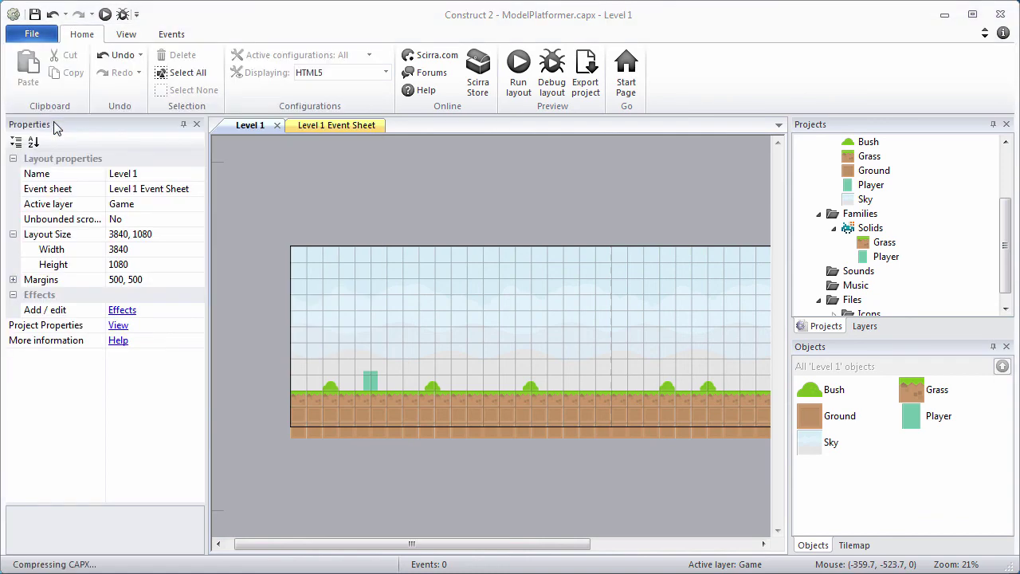